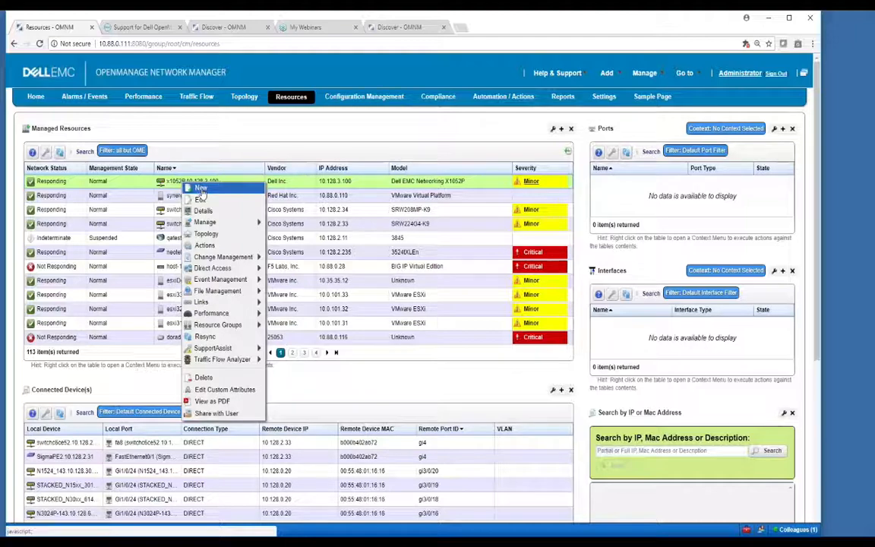
Browse the models for a new Dell EMC Inc. switch, select Dell EMC Networking N1108P-ON, and cancel without creating the resource.
click(204, 195)
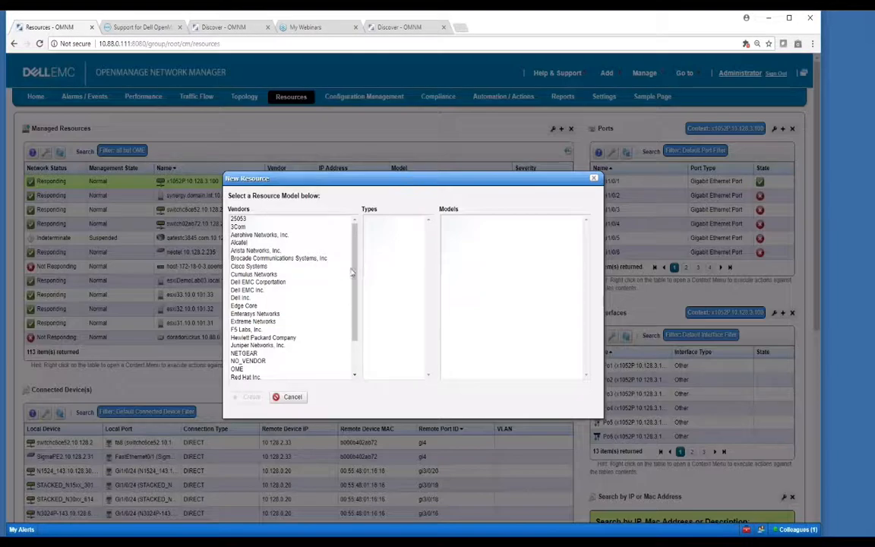
scroll(319, 258, down, 3)
click(247, 248)
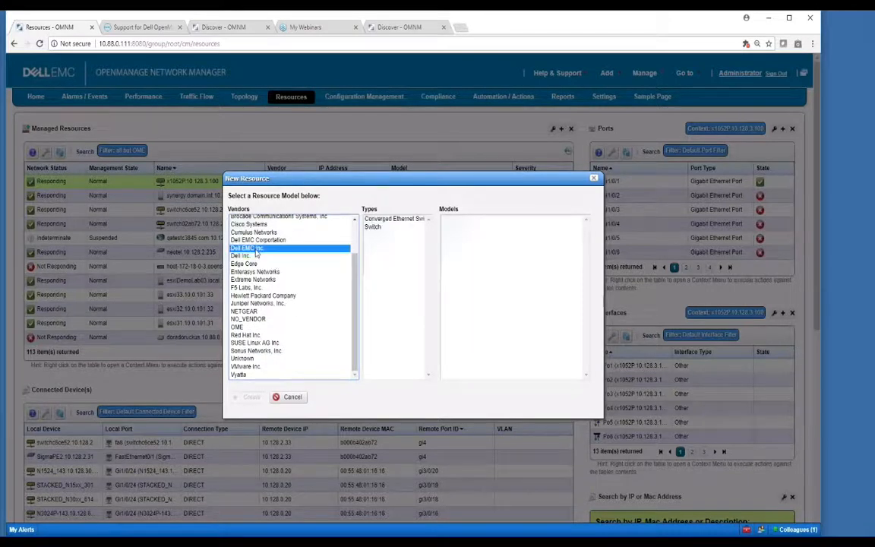
click(374, 226)
click(472, 322)
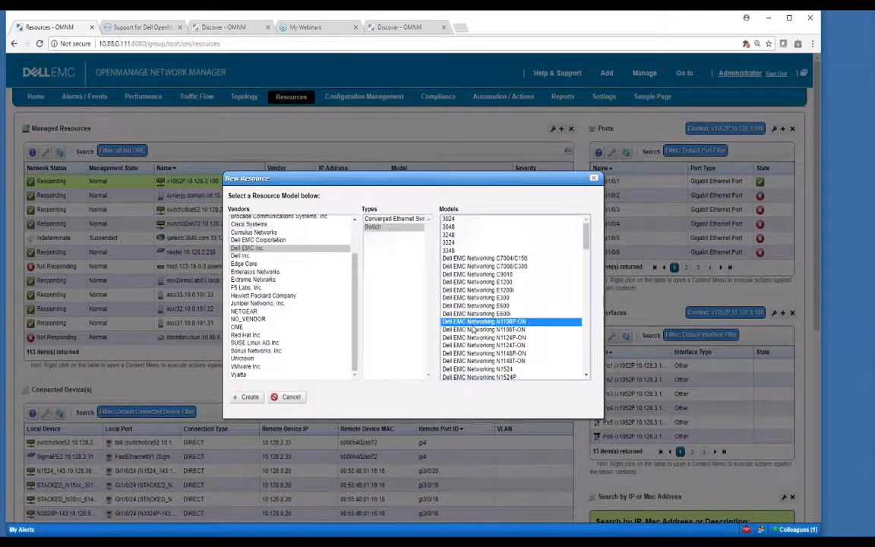
click(289, 400)
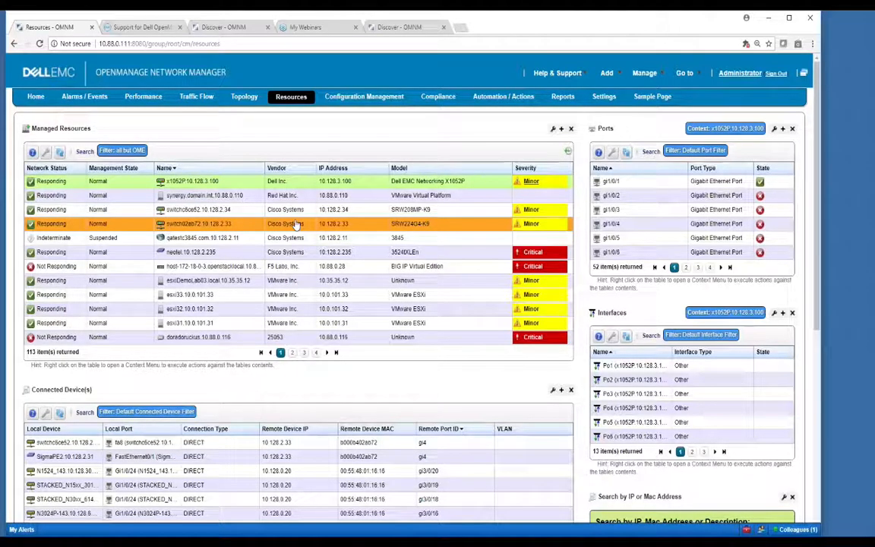
Open the x1052P.10.128.3.100 resource for editing and review its properties, equipment type options, settings and custom attributes.
right_click(234, 186)
click(232, 184)
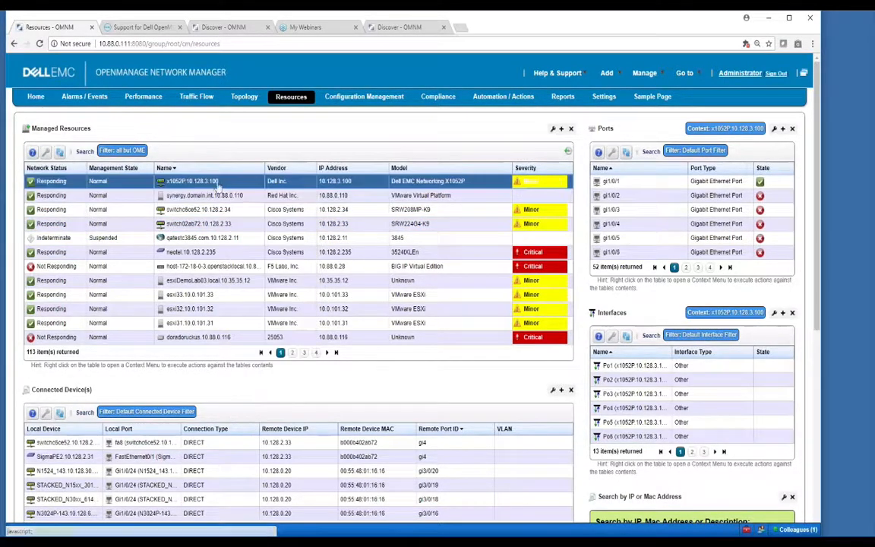
right_click(201, 187)
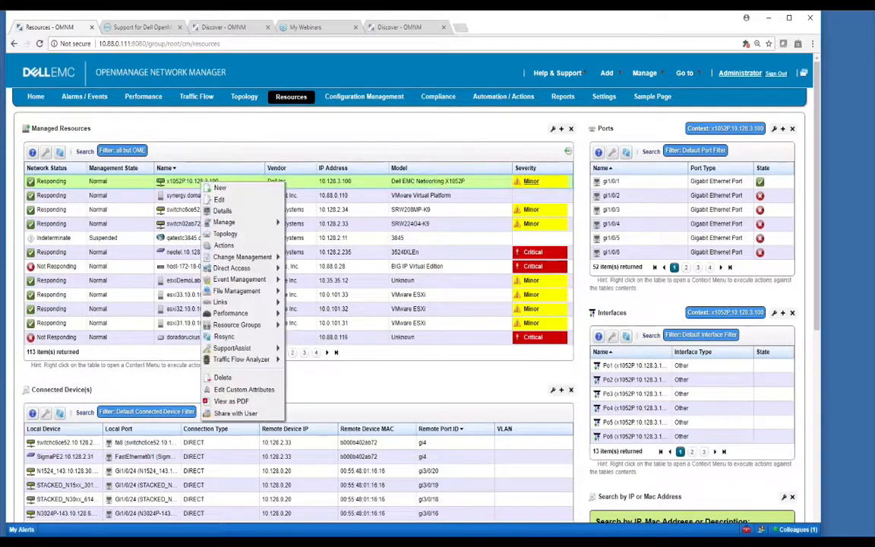
click(220, 200)
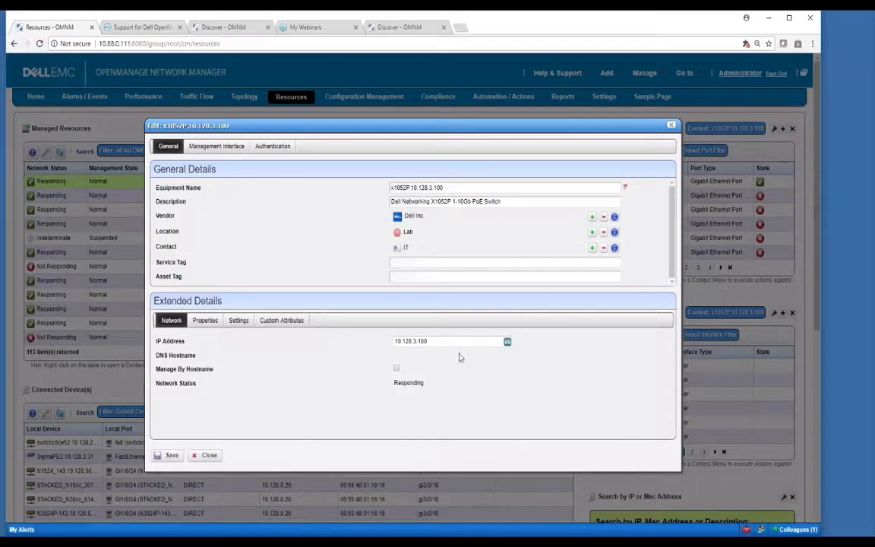
click(206, 321)
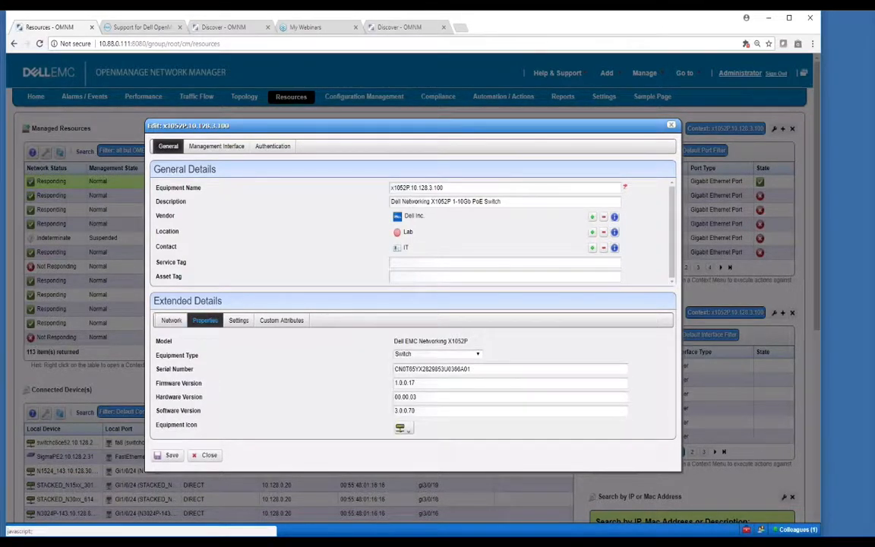
click(456, 354)
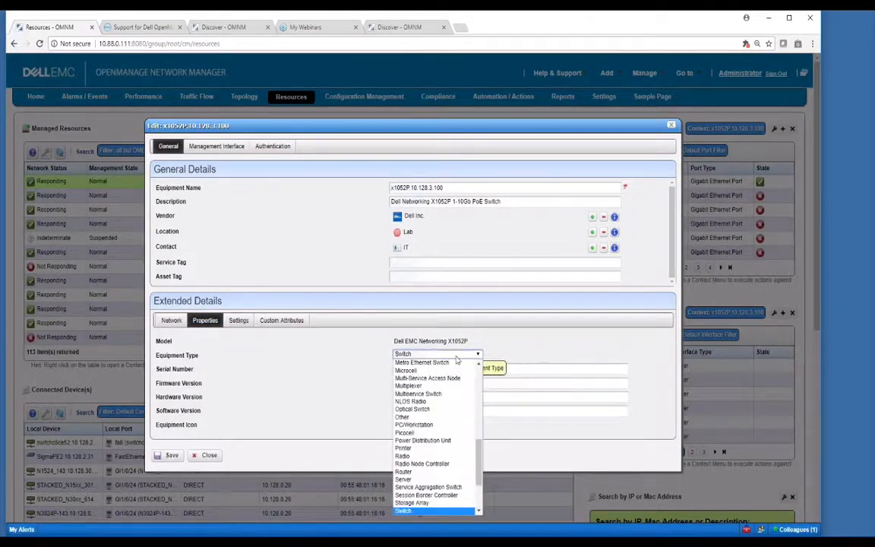
click(457, 358)
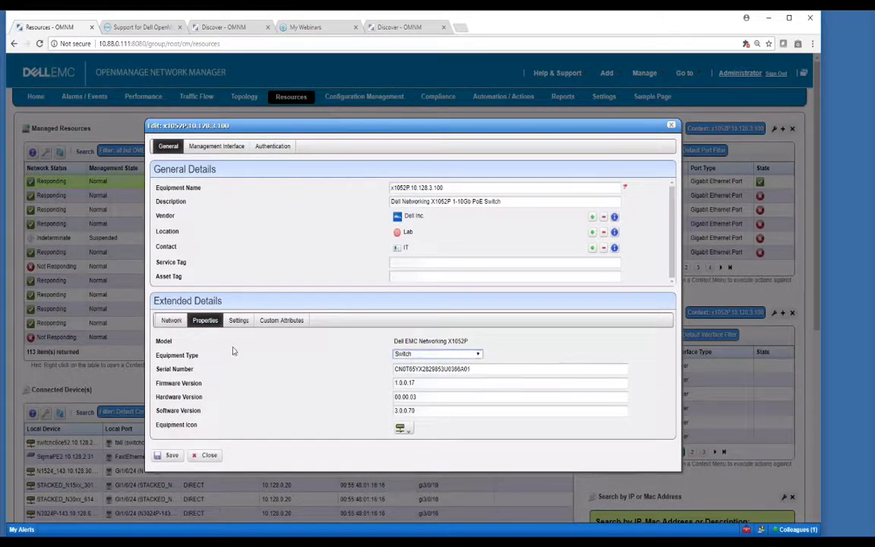
click(243, 323)
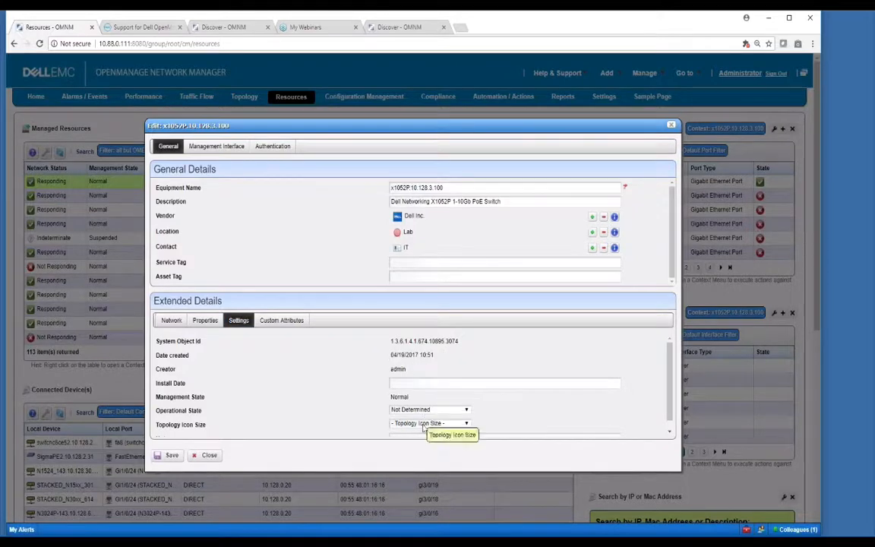
scroll(669, 397, down, 1)
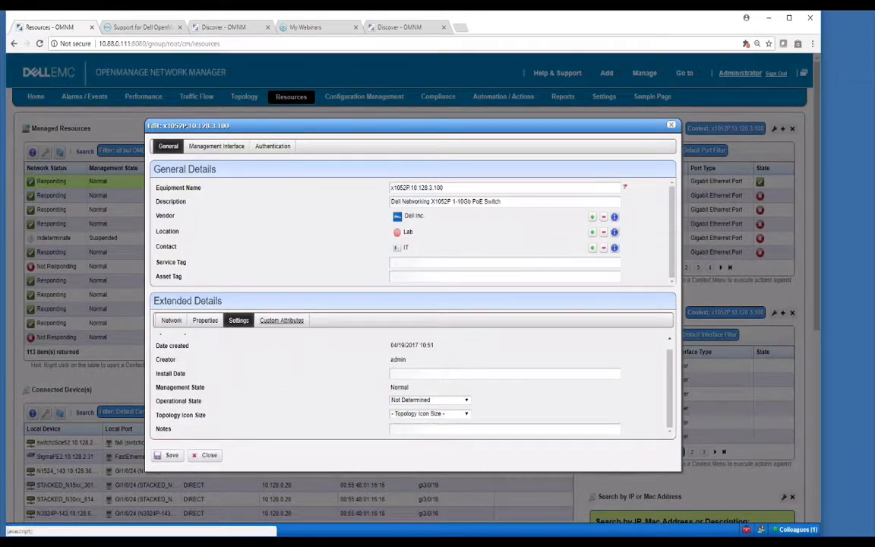
click(293, 325)
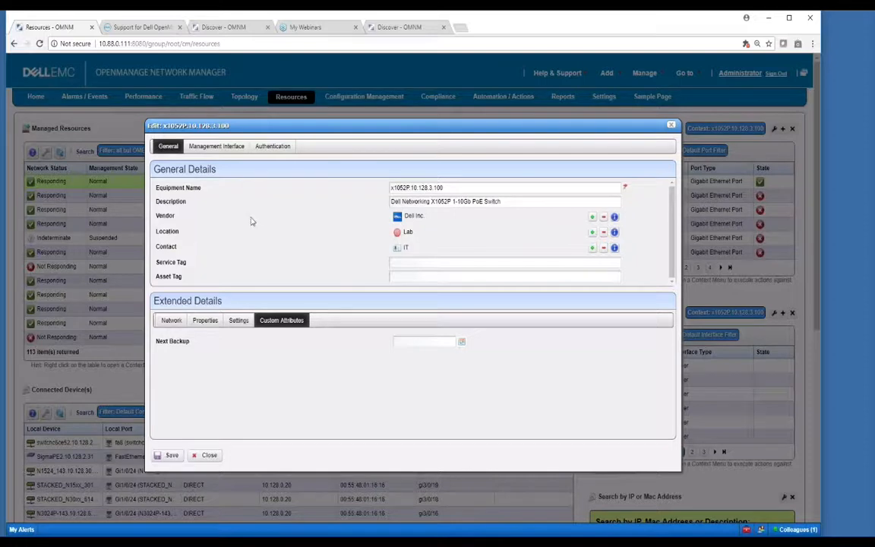
Review the resource's management interfaces and associated authentications, and close the editor without saving.
click(217, 146)
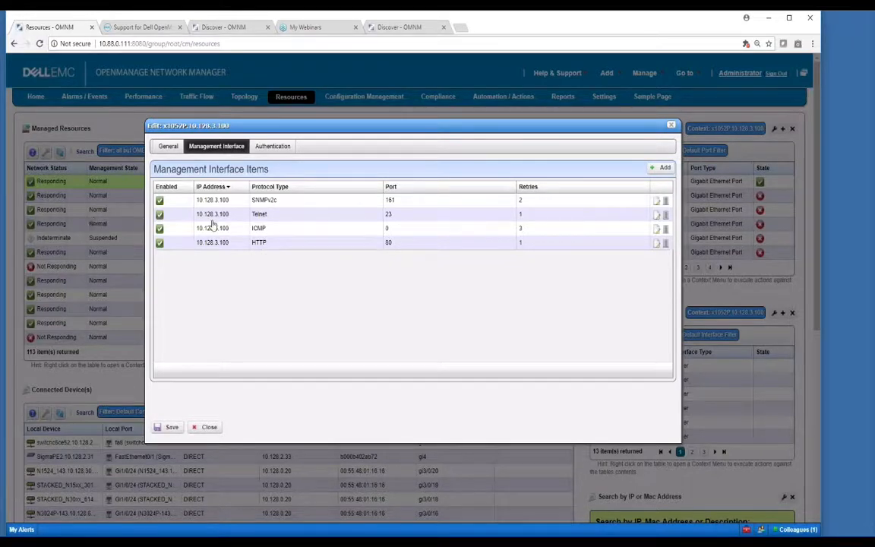
click(271, 148)
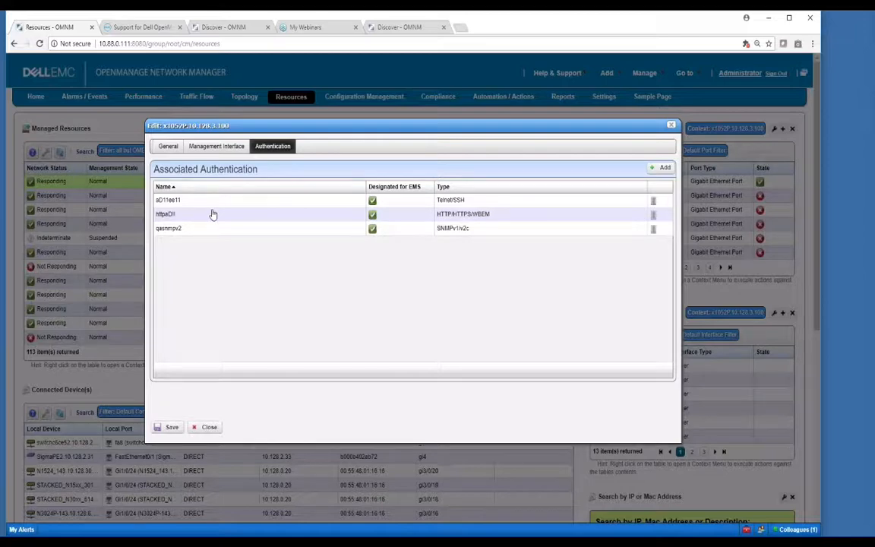
click(207, 427)
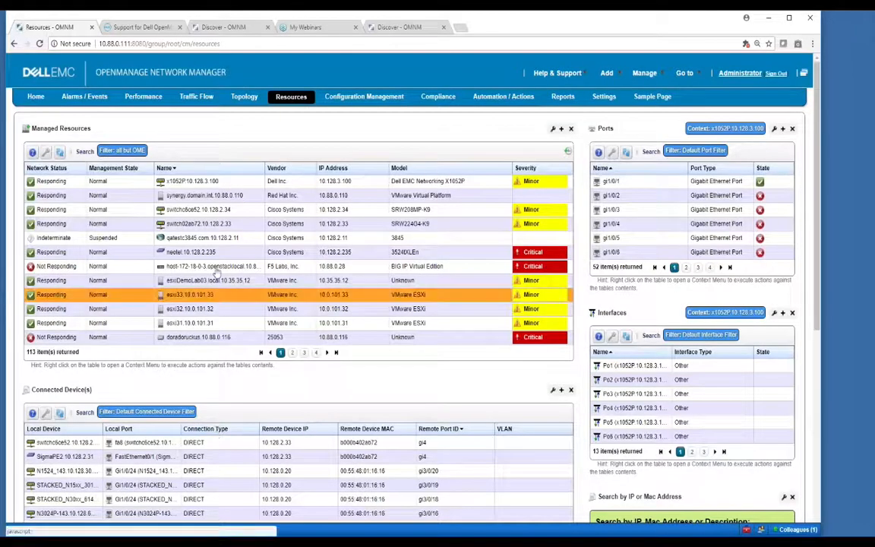
Open the details of switch02ab72.10.128.2.33 and inspect Other Interfaces and Slot in its reference tree.
click(194, 181)
right_click(199, 181)
click(180, 211)
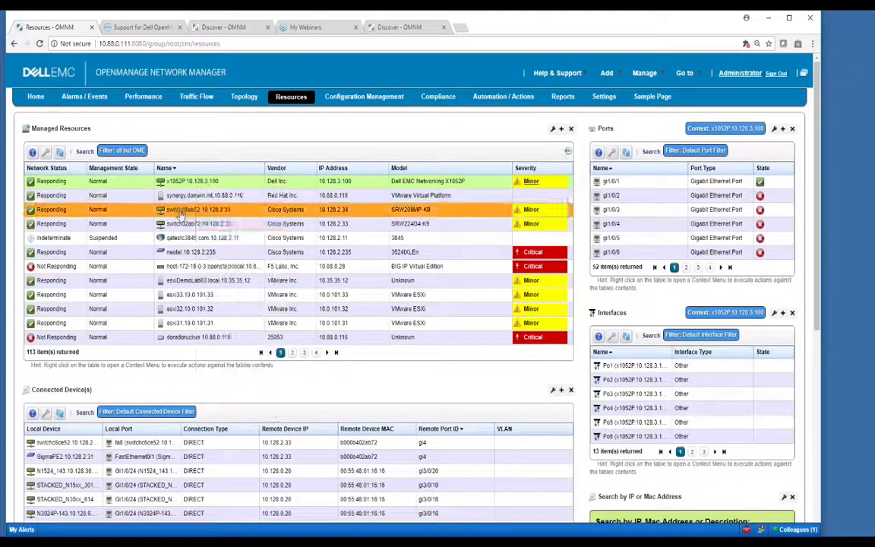
right_click(185, 224)
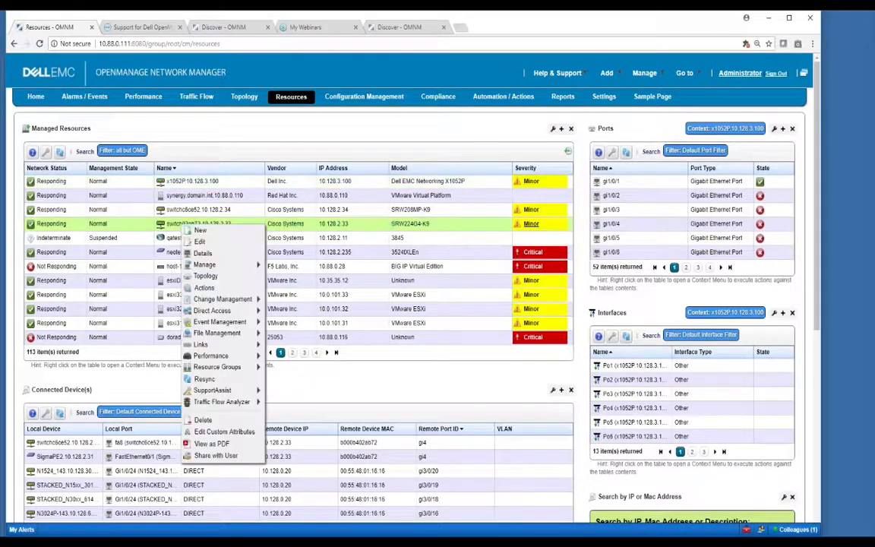
click(204, 253)
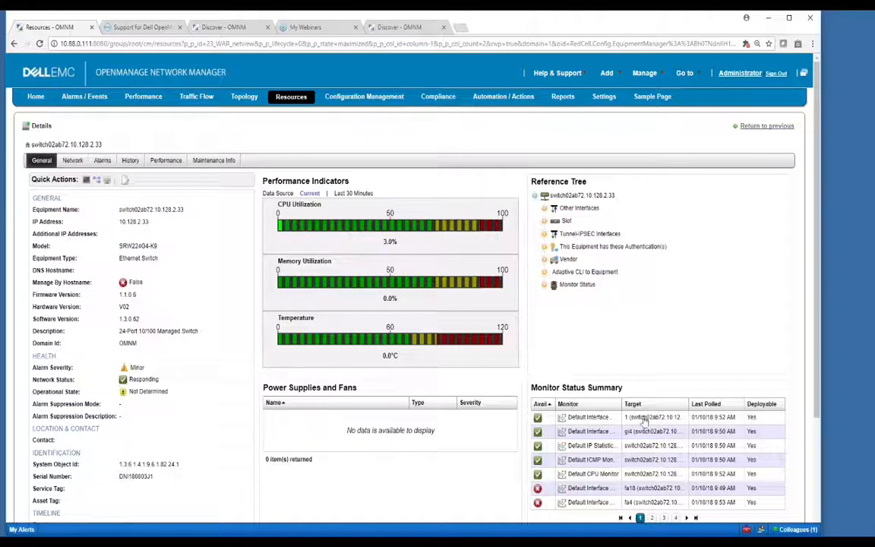
click(550, 214)
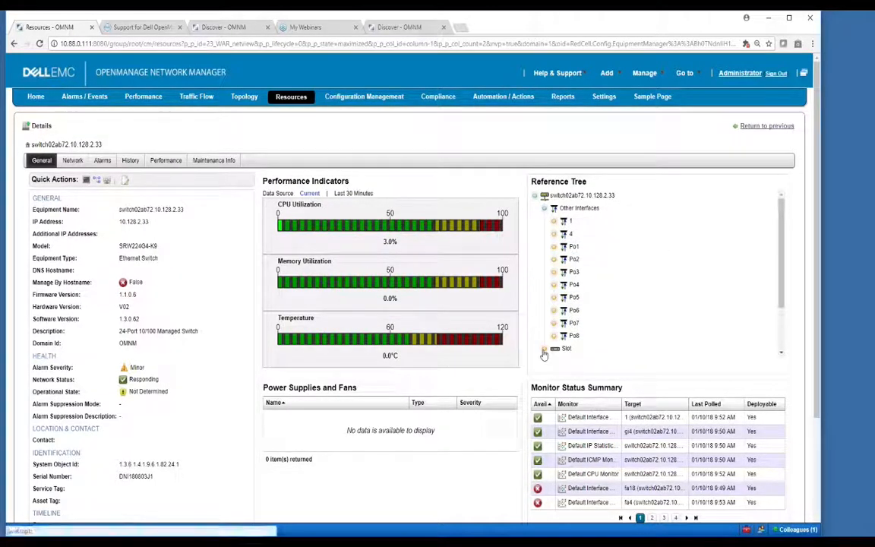
click(544, 208)
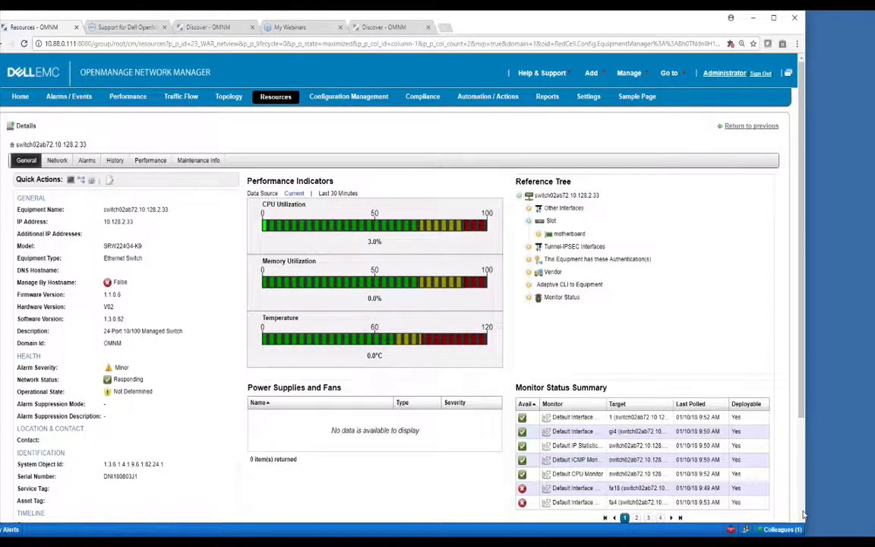
Page through the switch's Monitor Status Summary to page 5.
scroll(803, 515, down, 2)
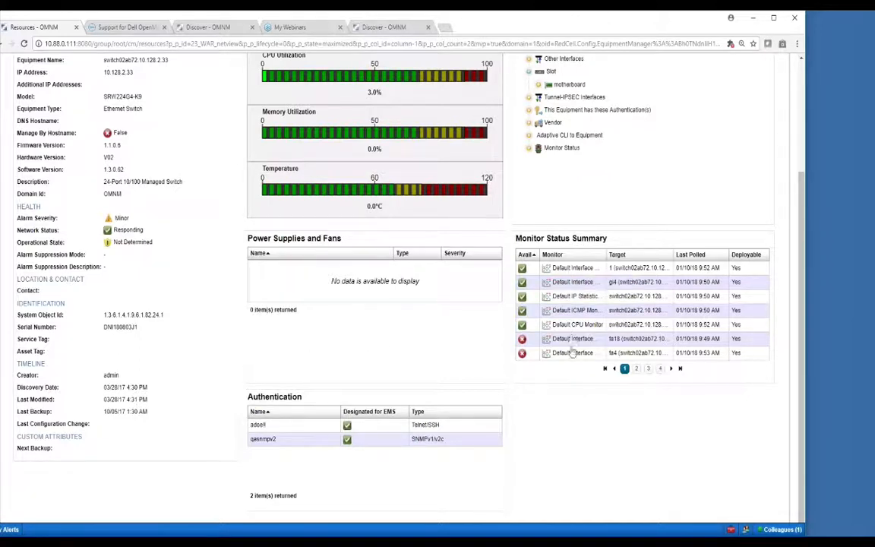
right_click(571, 270)
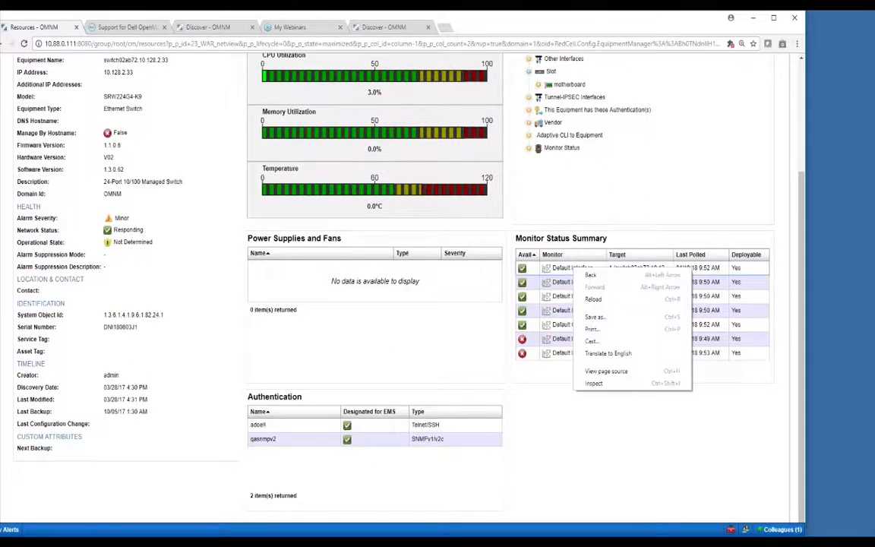
key(Escape)
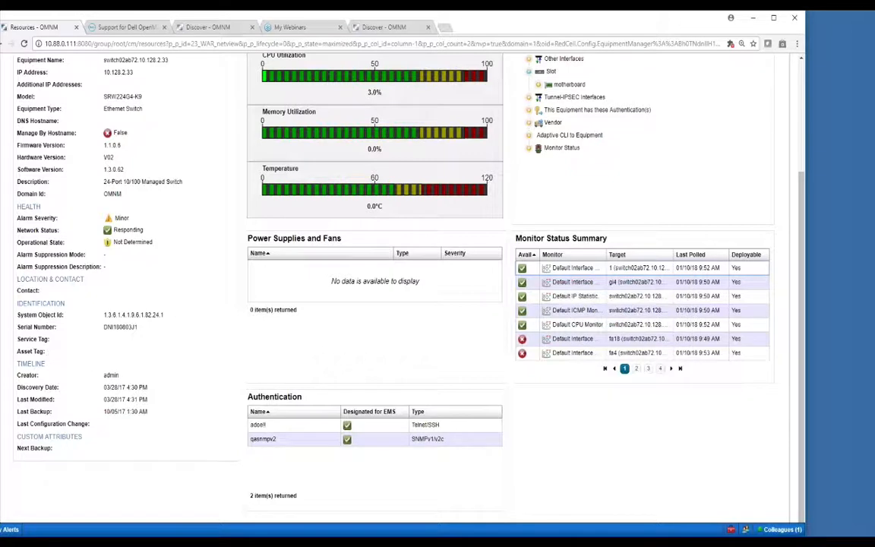
click(648, 368)
click(660, 369)
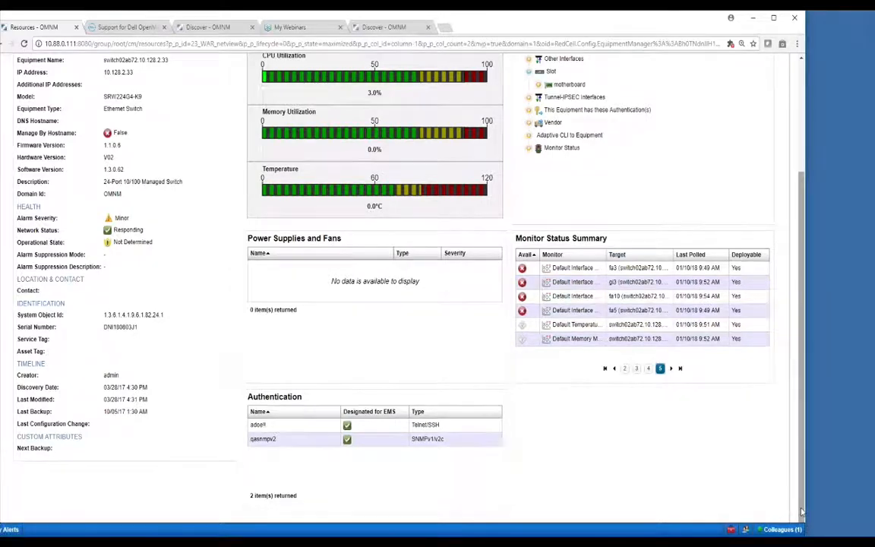
Show the switch's network details and expand VLAN(s) by Port and STP Data.
drag(803, 510, 792, 421)
click(58, 135)
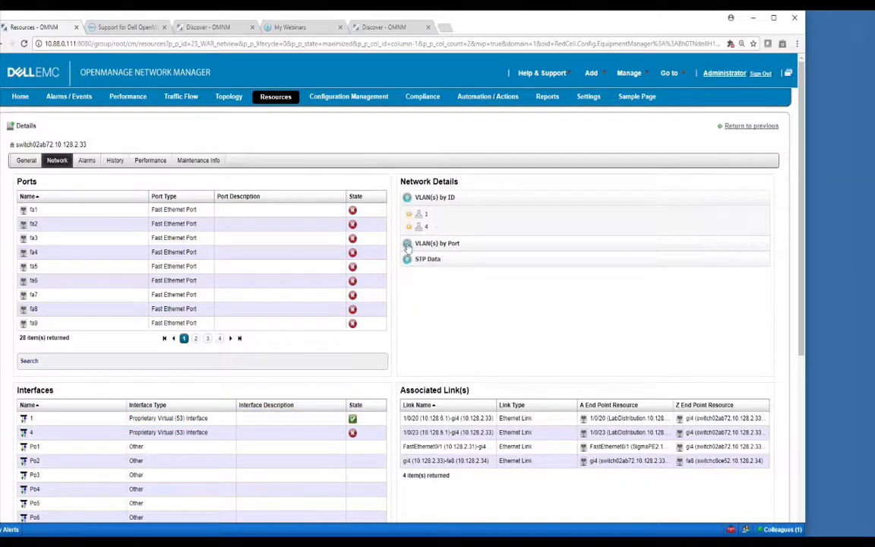
click(439, 243)
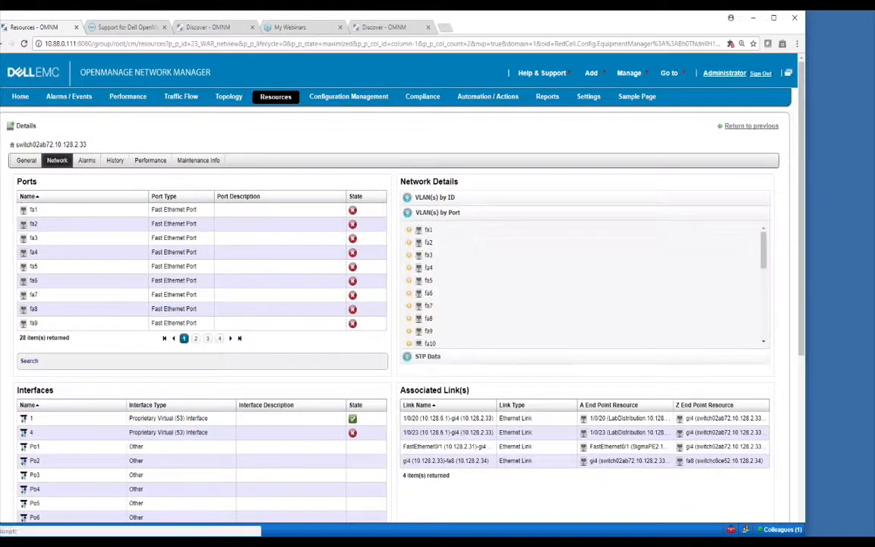
click(427, 356)
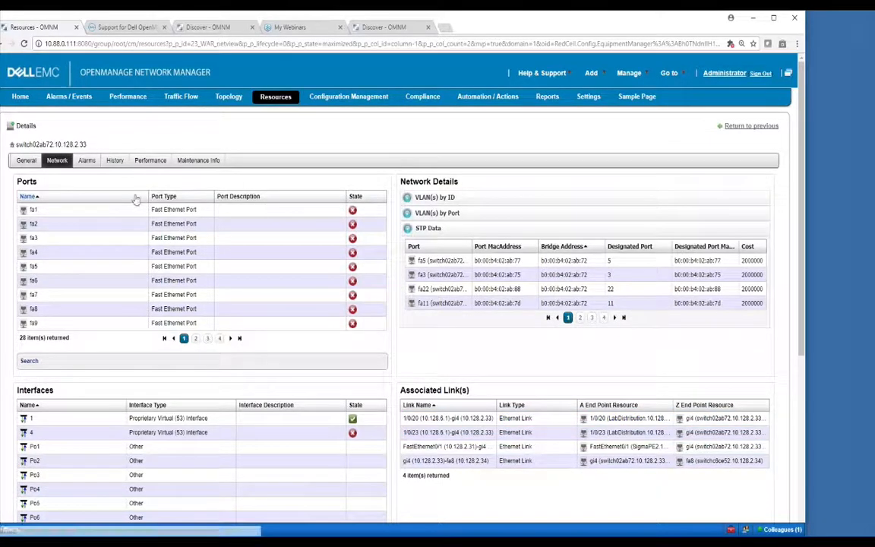
Review the switch's alarms and event history, selecting the minor alarm.
click(87, 161)
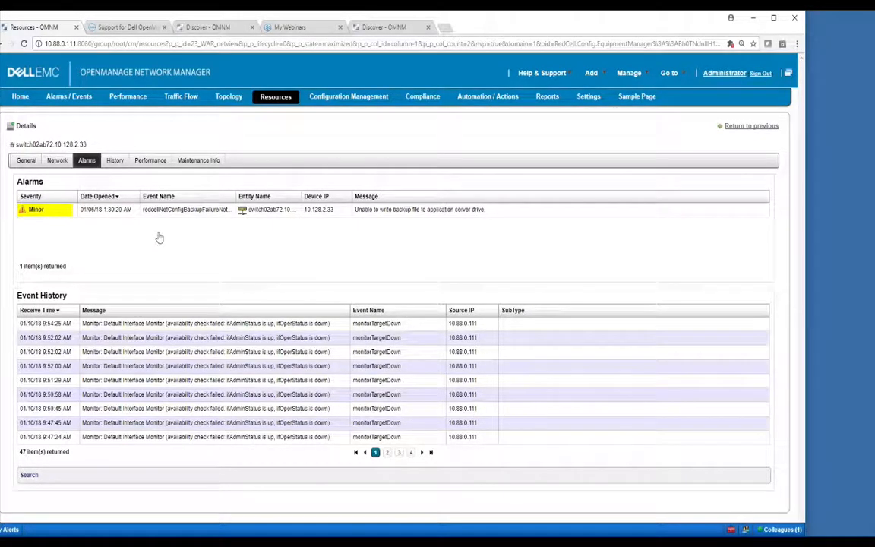
click(220, 213)
Review the switch's audit trail and check the actions available for the version 4 ScheduledBackup configuration.
click(115, 162)
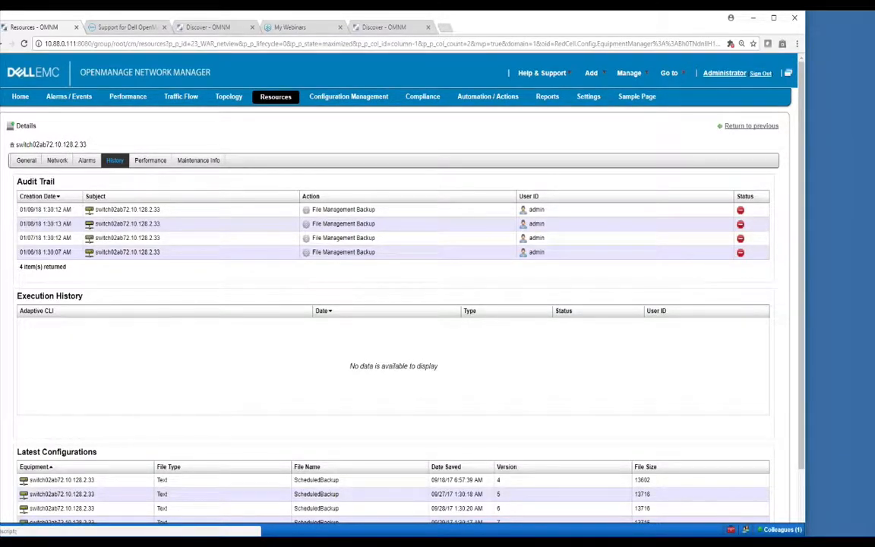
click(122, 209)
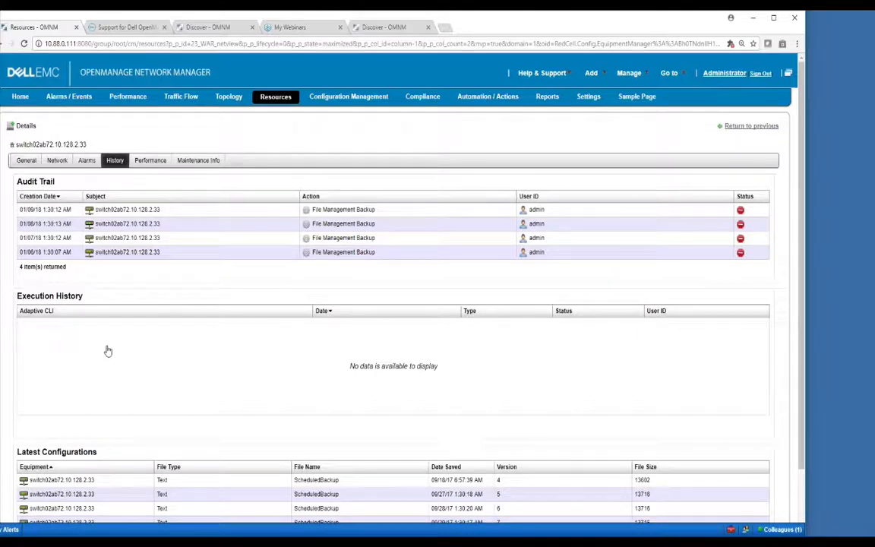
click(86, 481)
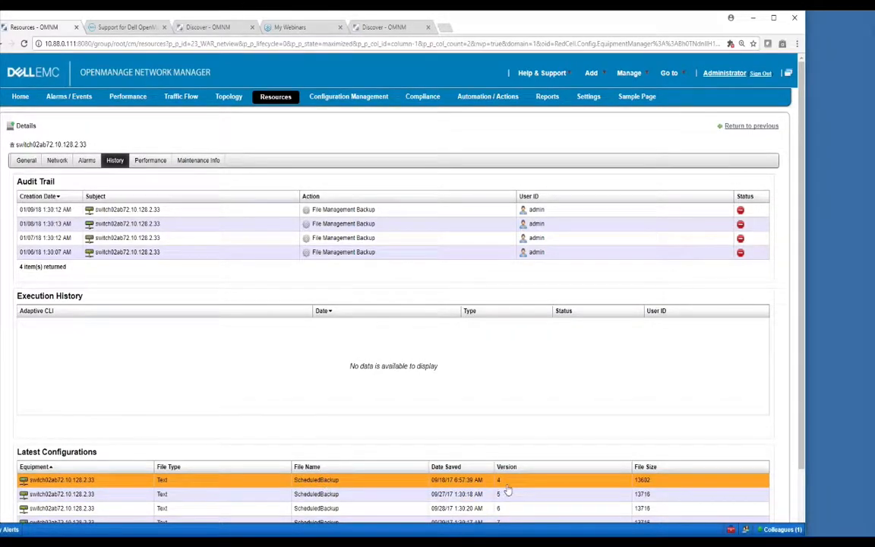
right_click(264, 485)
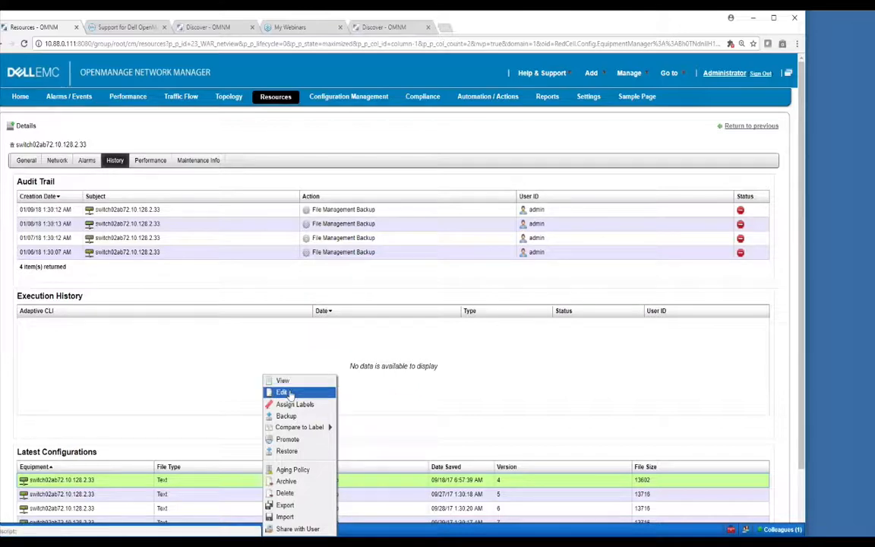
click(197, 412)
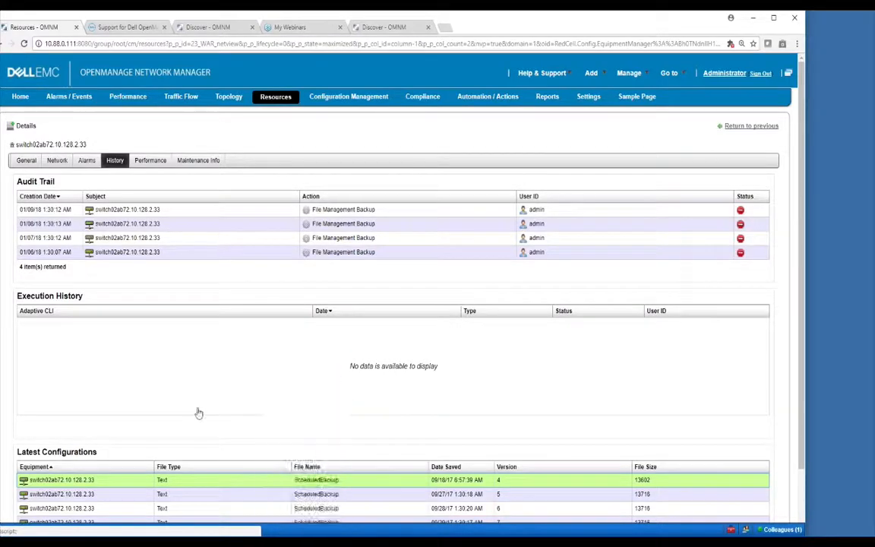
Show the switch's performance dashboard for the last 30 minutes.
click(151, 160)
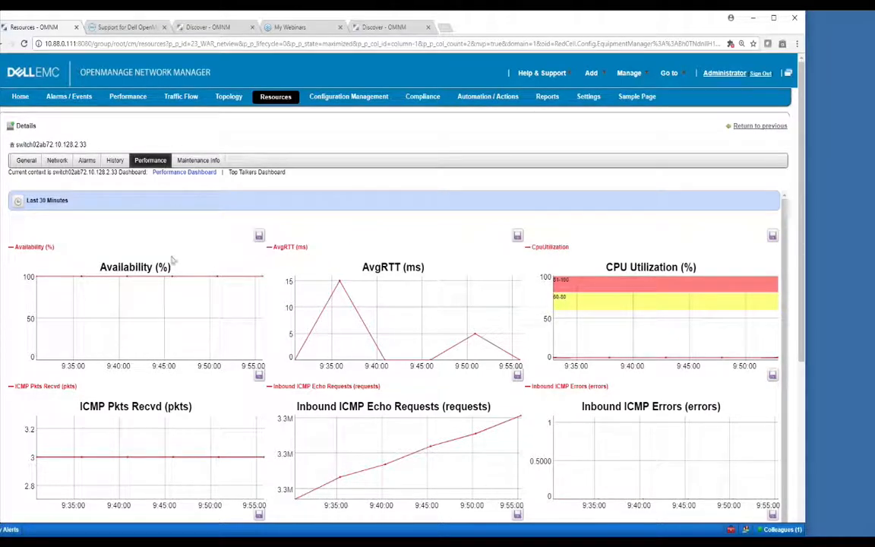
Add a maintenance log entry for the switch with category Configure, type Changed configuration, technician "sdffa" and comment "dffsadf".
click(199, 161)
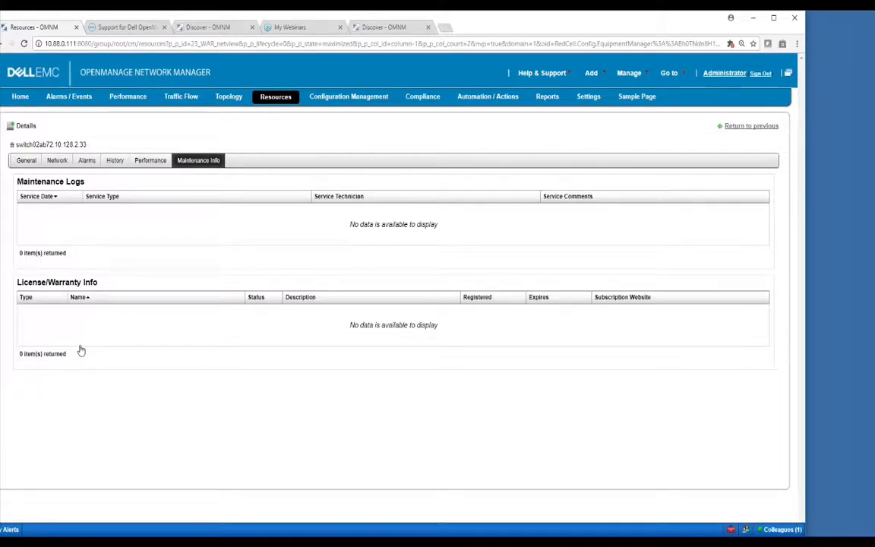
right_click(93, 190)
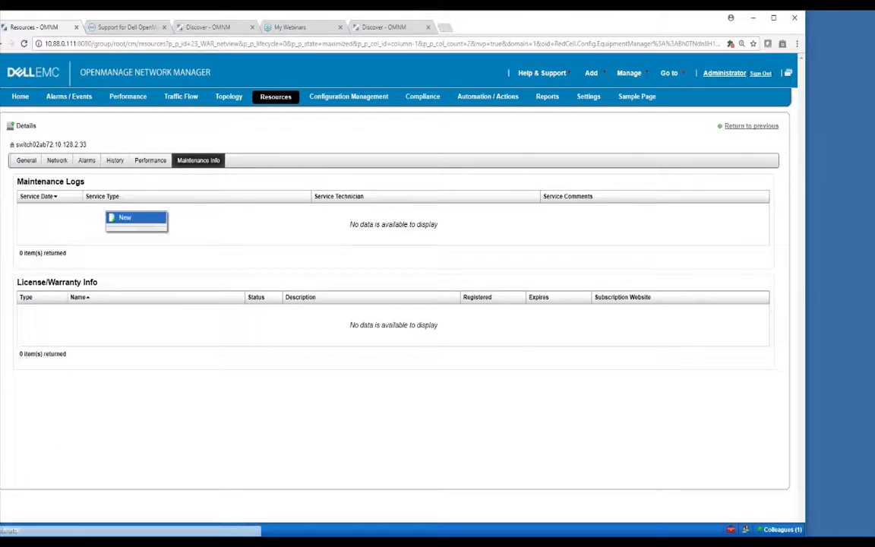
click(114, 200)
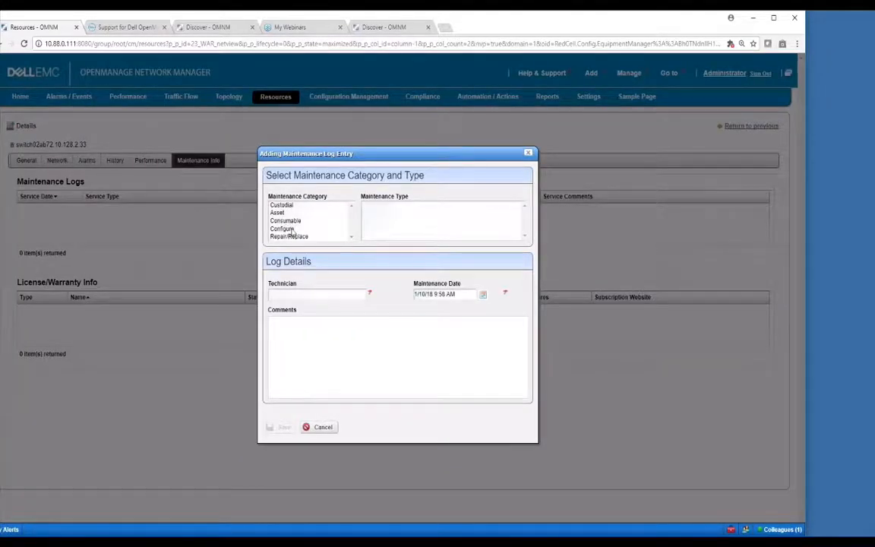
click(291, 230)
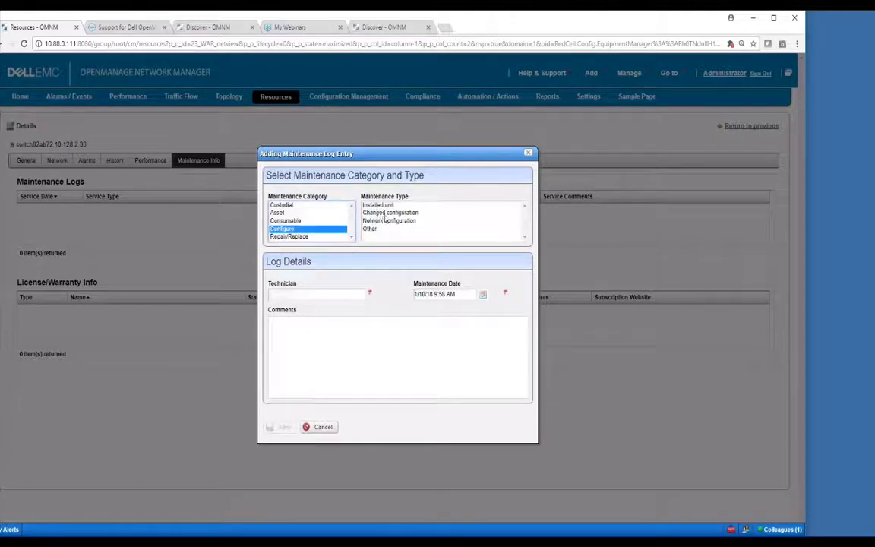
click(385, 214)
click(319, 295)
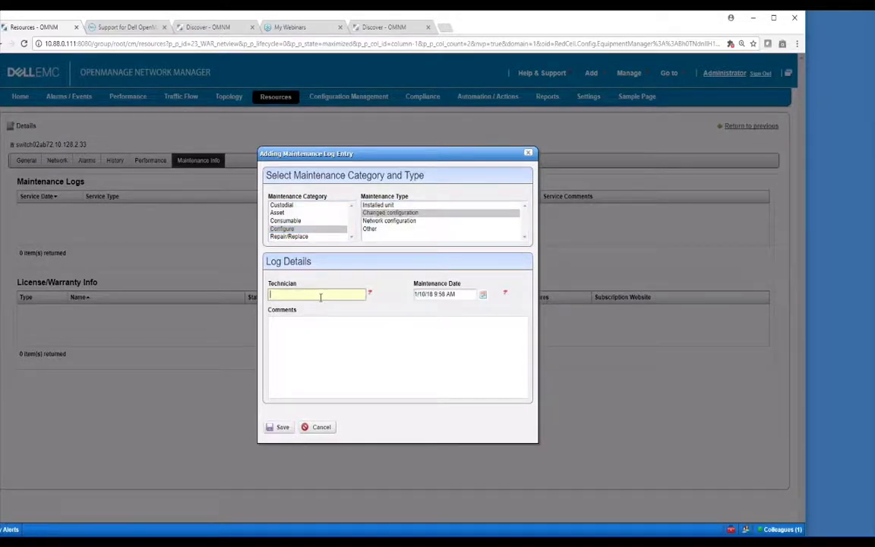
text(sdffa)
click(332, 326)
text(dffsadf)
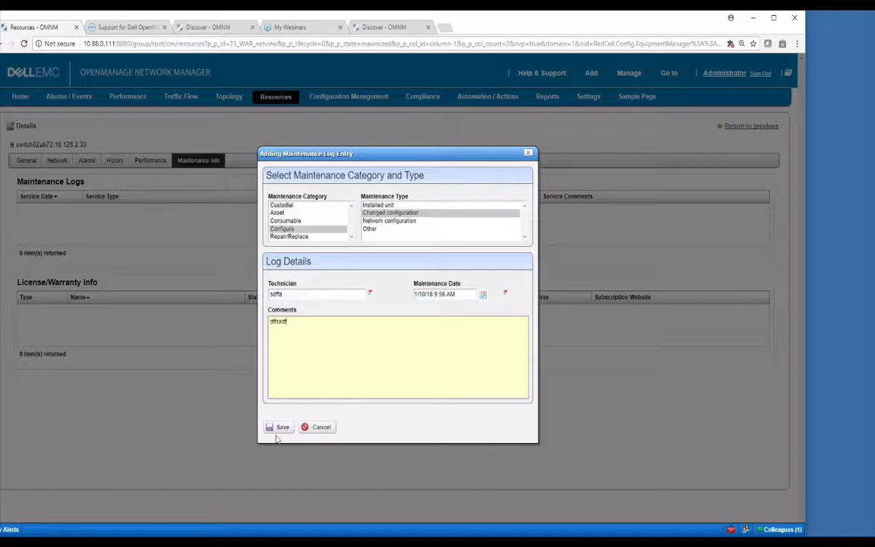
click(283, 429)
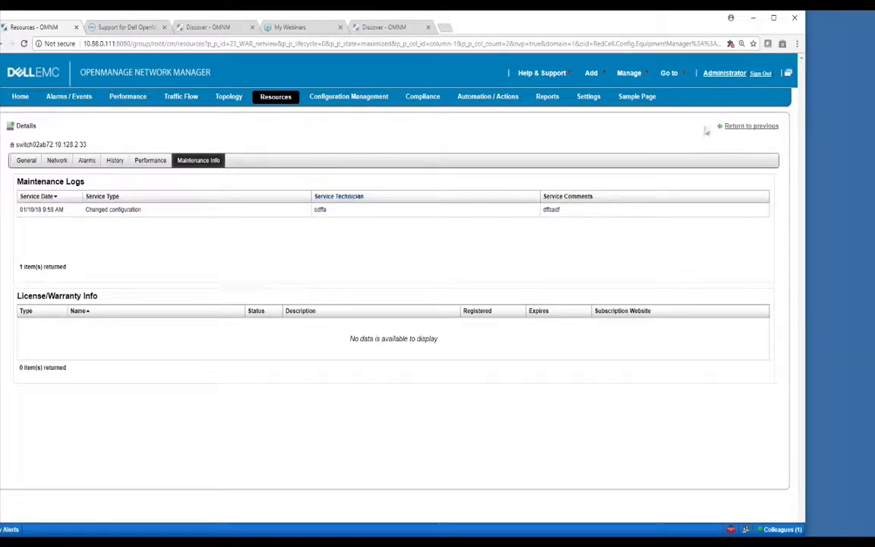
Return to the managed resources list and check the Management State choices for x1052P.10.128.3.100 without saving a change.
click(740, 126)
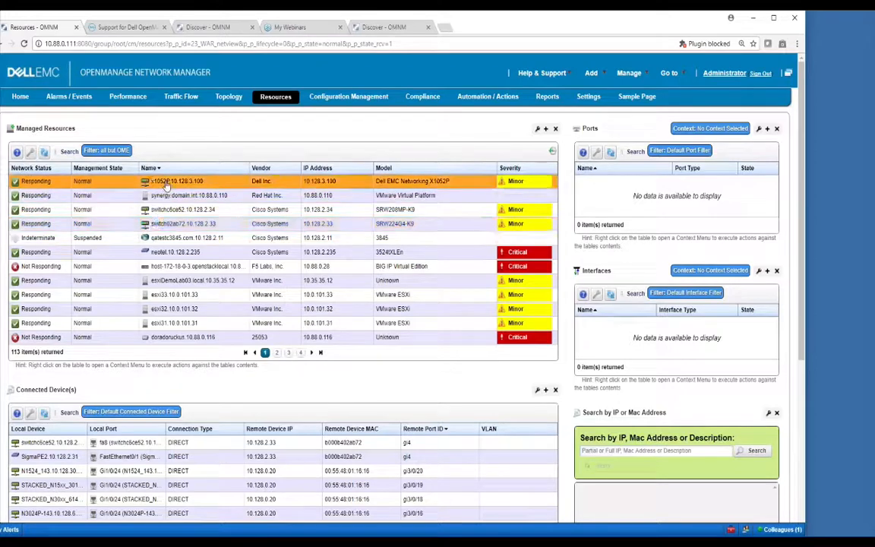
right_click(167, 183)
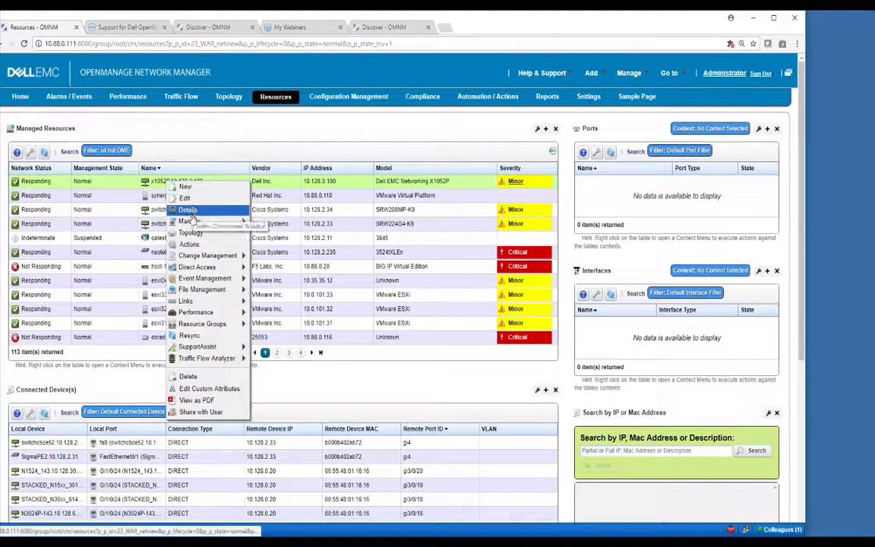
mouse_move(192, 222)
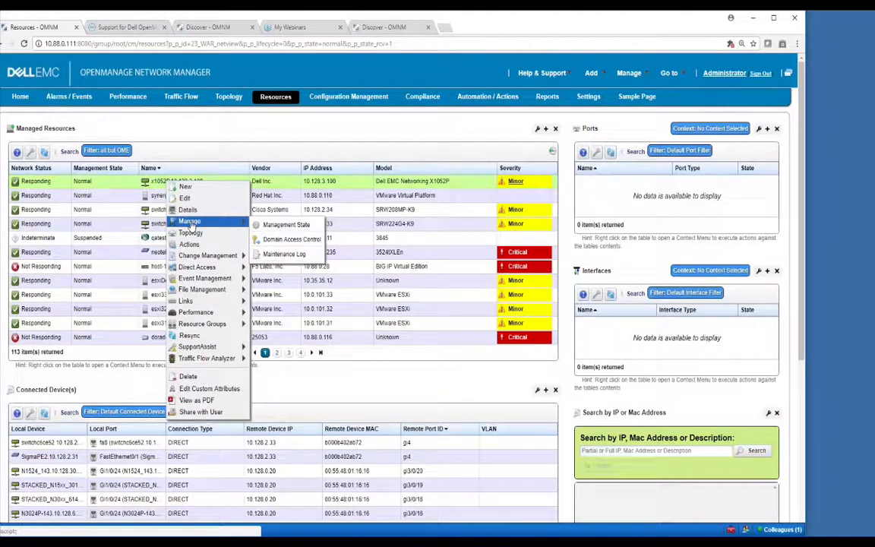
click(286, 226)
click(346, 285)
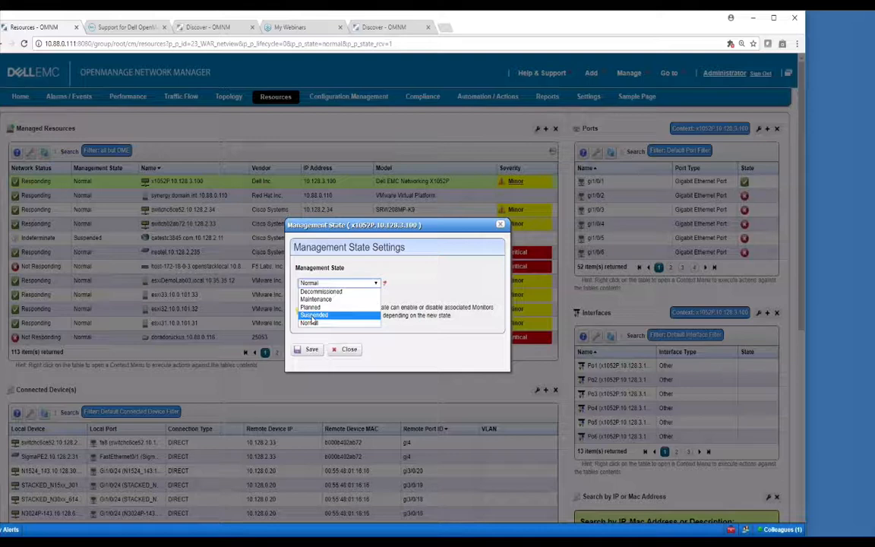
click(346, 354)
click(348, 351)
right_click(178, 182)
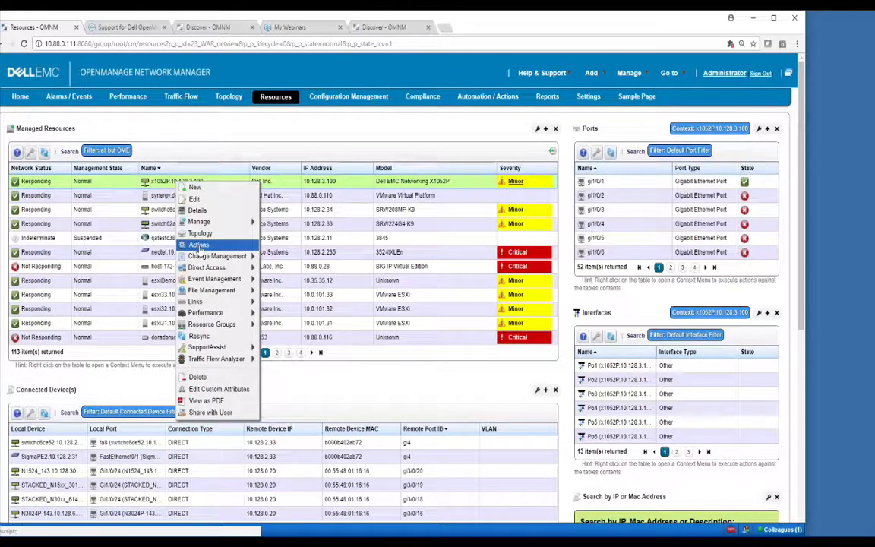
right_click(200, 245)
click(199, 243)
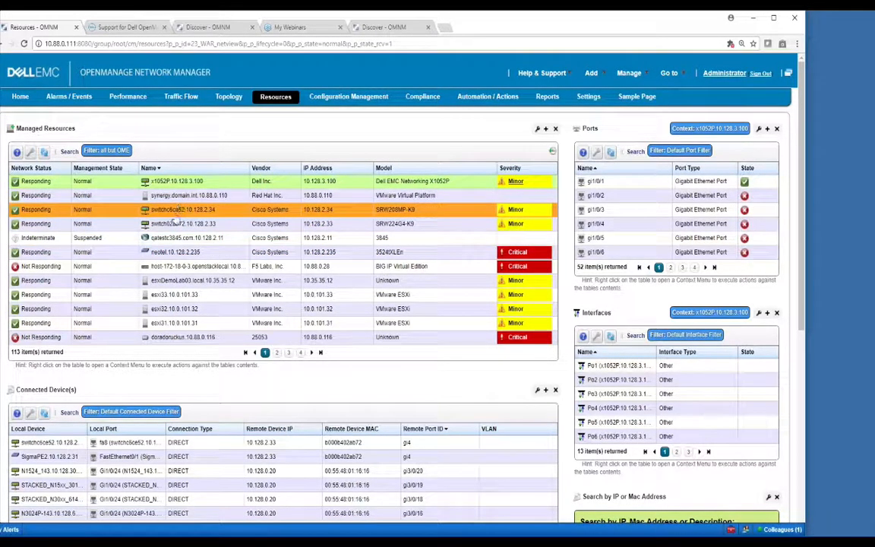
Check the Show and Manage actions offered for switch02ab72.10.128.2.33, and close the action selection.
right_click(175, 223)
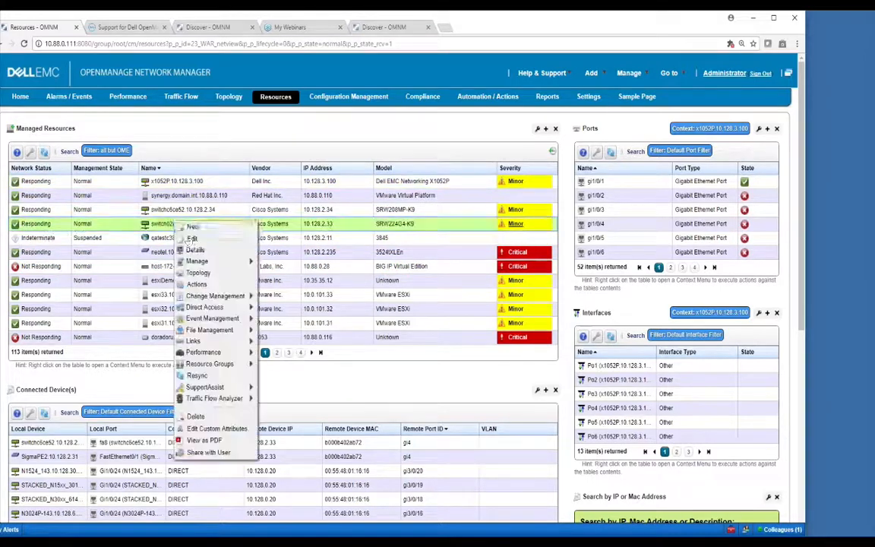
click(199, 283)
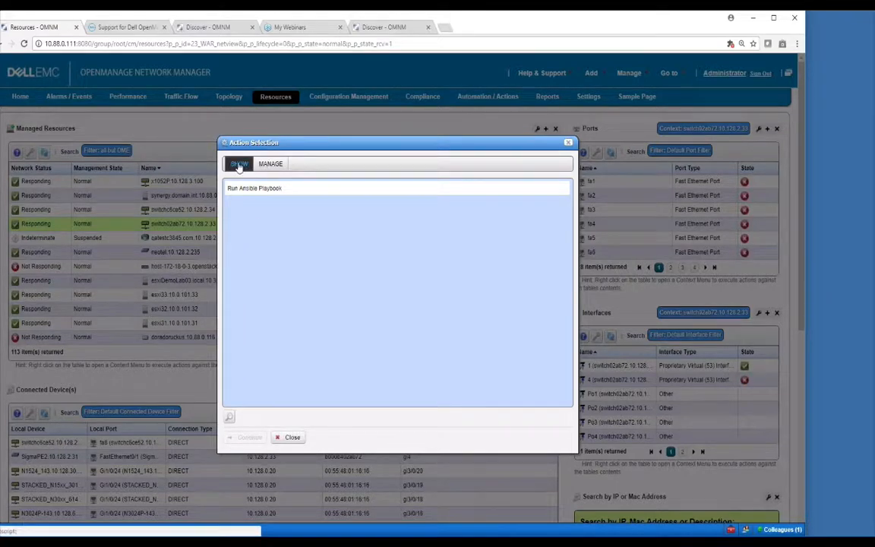
click(268, 166)
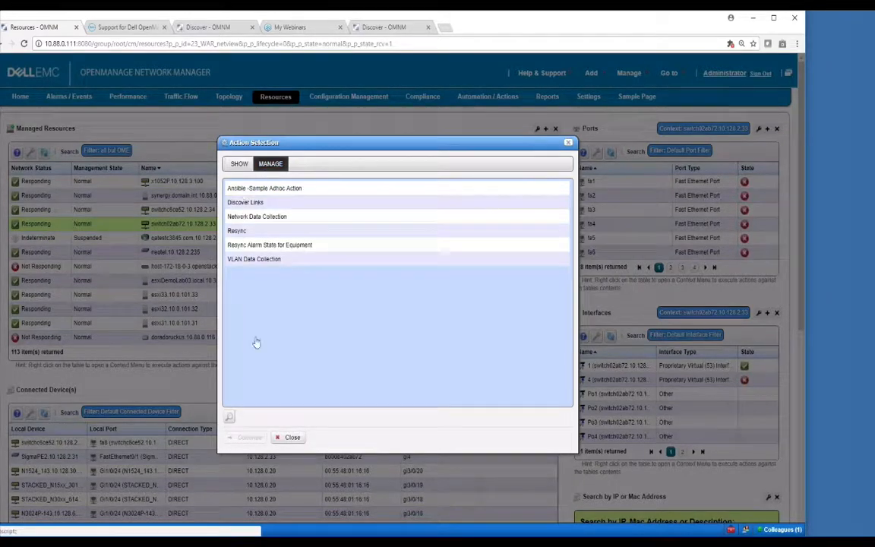
click(288, 438)
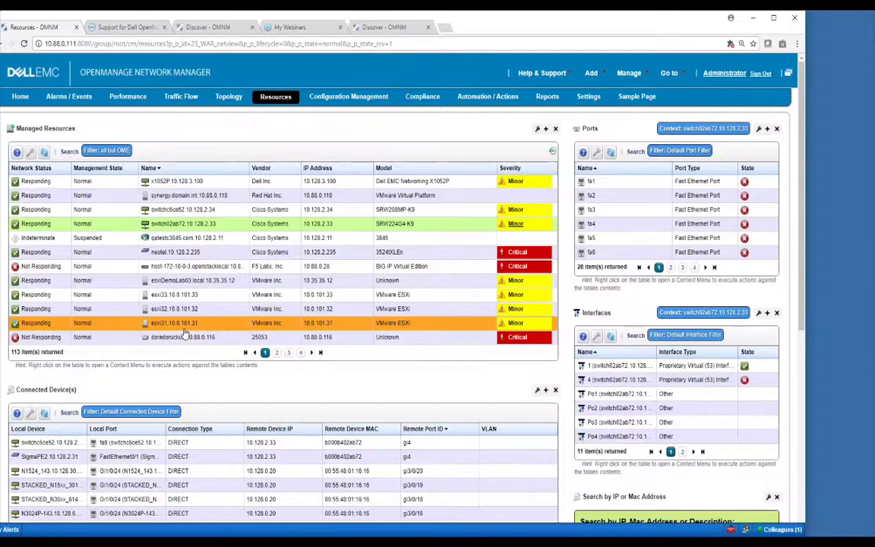
Find S6000_ON_149 on page 4 of the managed resources and show its available Config actions.
click(287, 353)
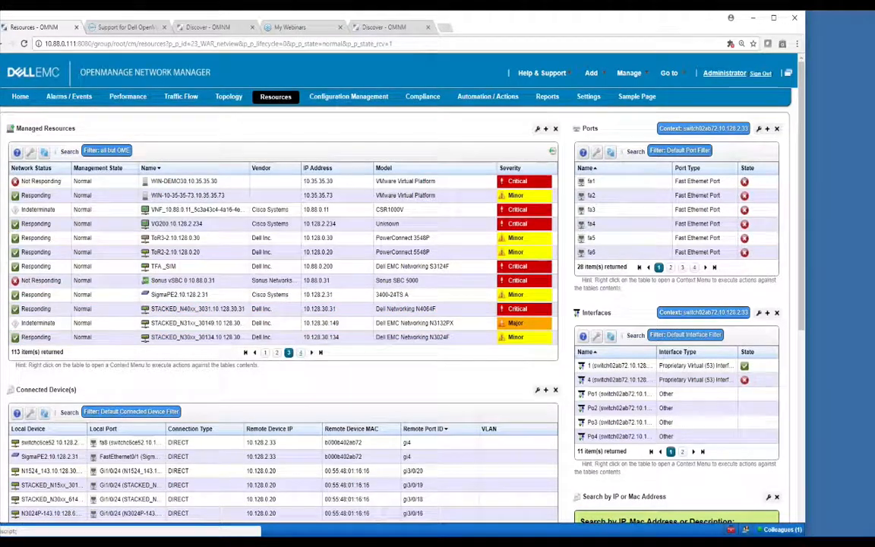
click(300, 353)
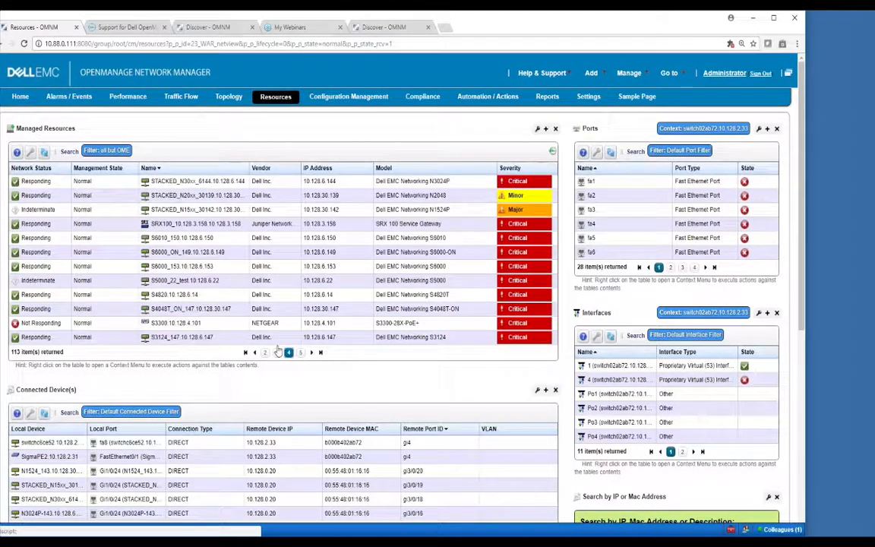
right_click(170, 257)
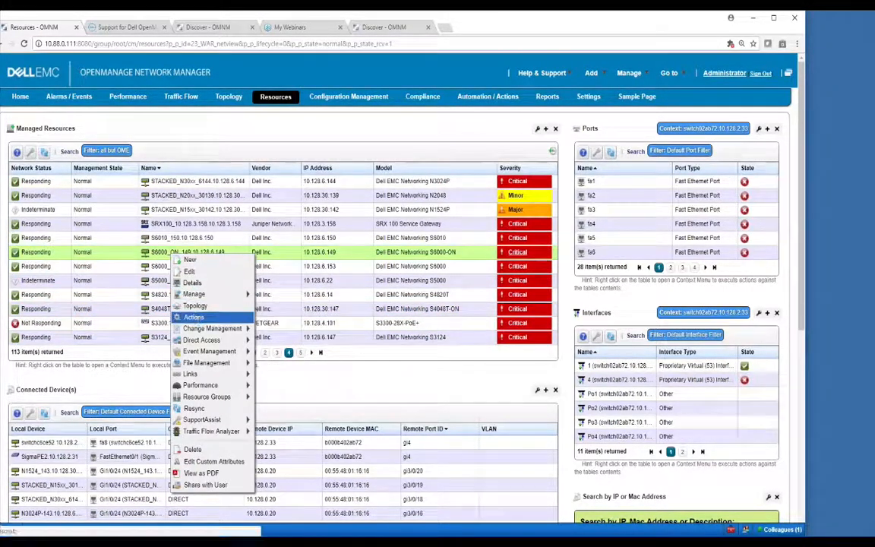
click(194, 317)
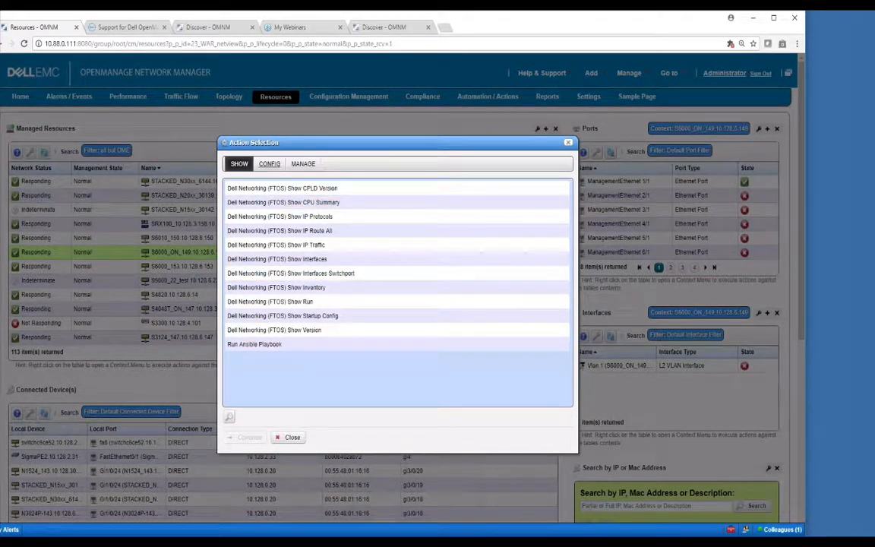
click(269, 164)
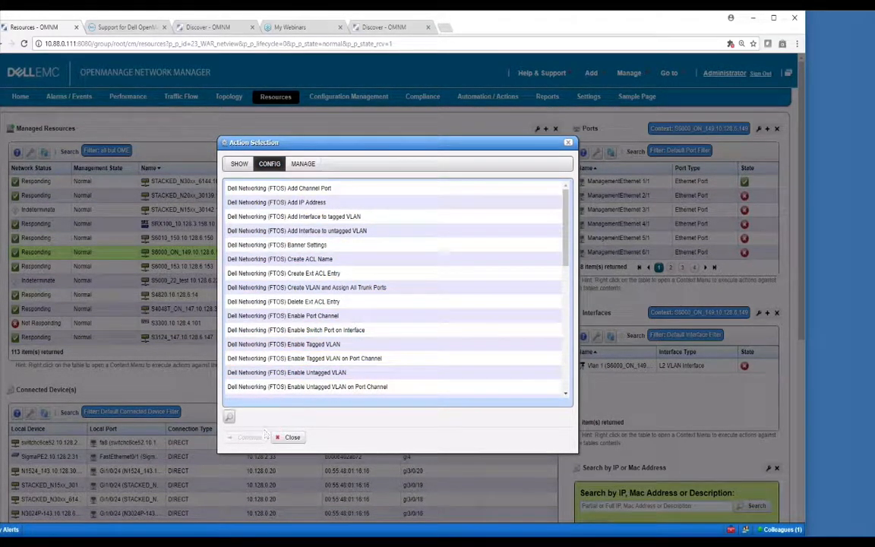
Search the S6000_ON_149 actions for "vlan", view the Manage group as well, and close the action selection.
click(228, 416)
text(v)
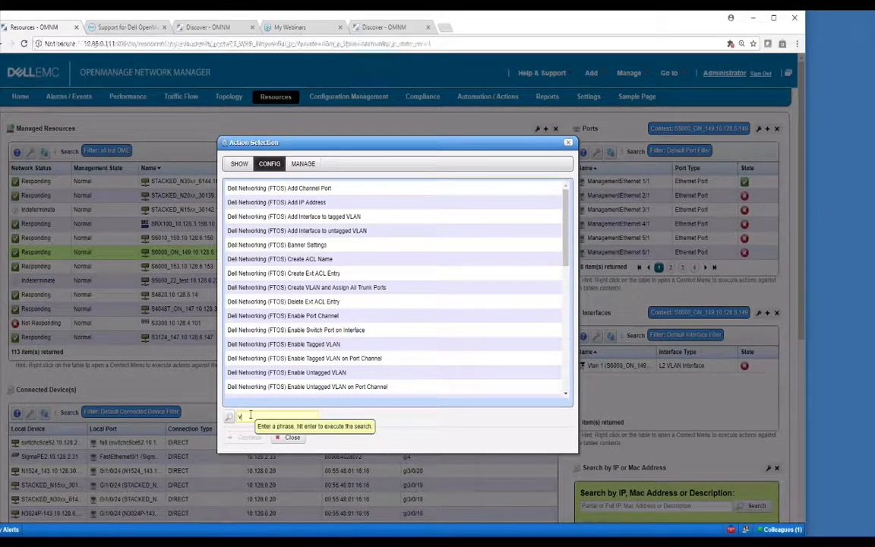
text(lan)
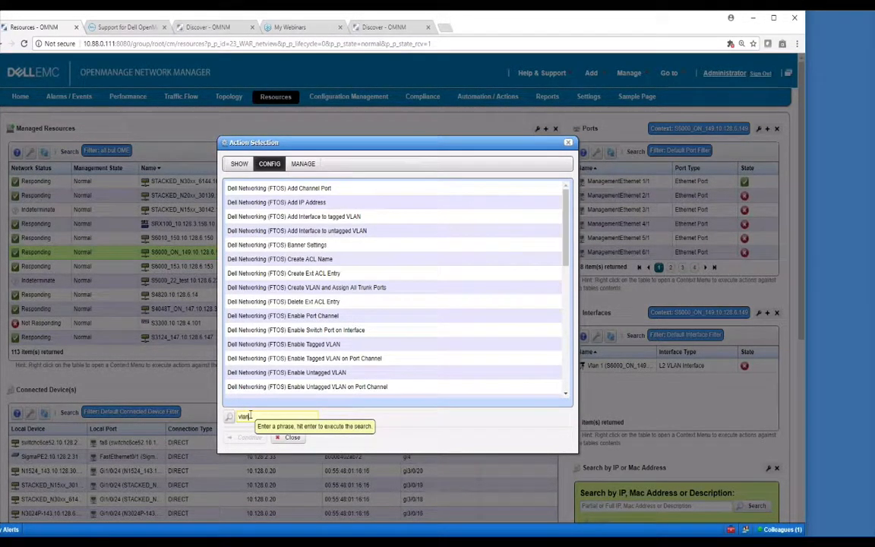
key(Return)
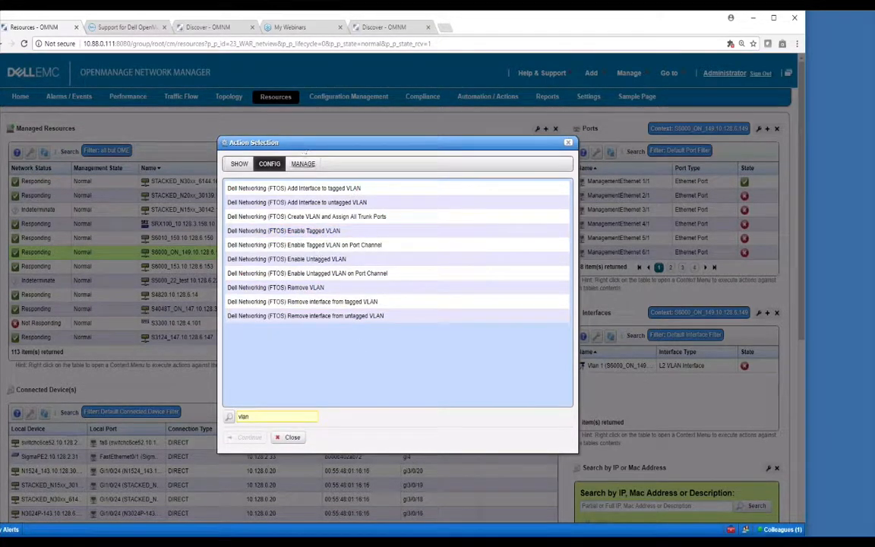
click(303, 164)
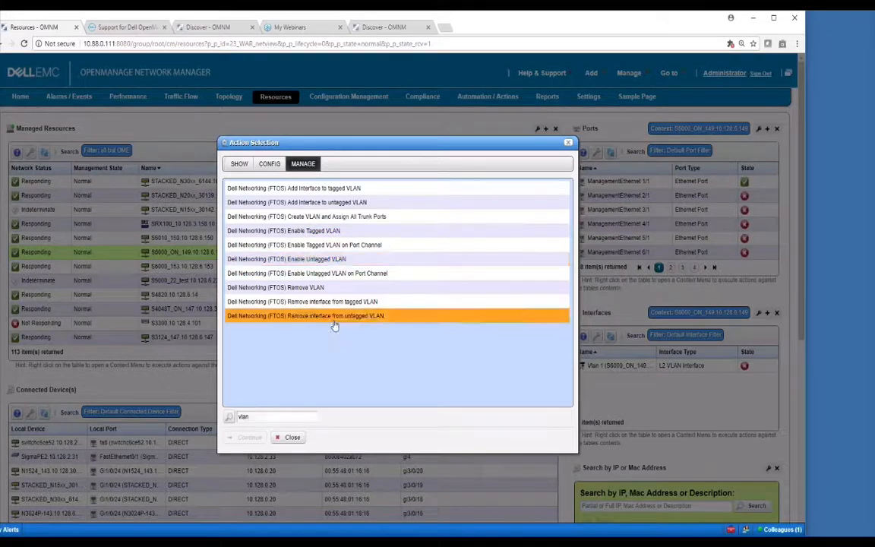
click(296, 437)
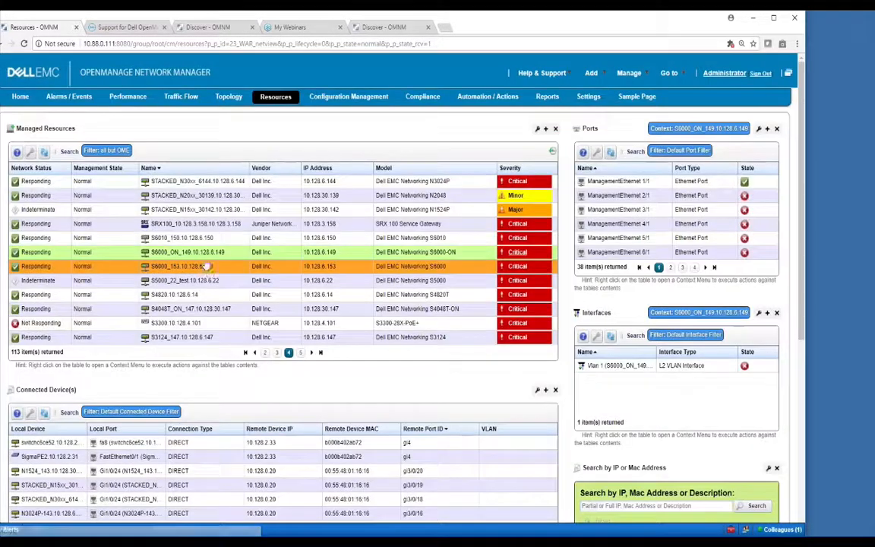
Open a direct access terminal to S6000_ON_149, reposition its window, and close it.
right_click(203, 254)
mouse_move(237, 332)
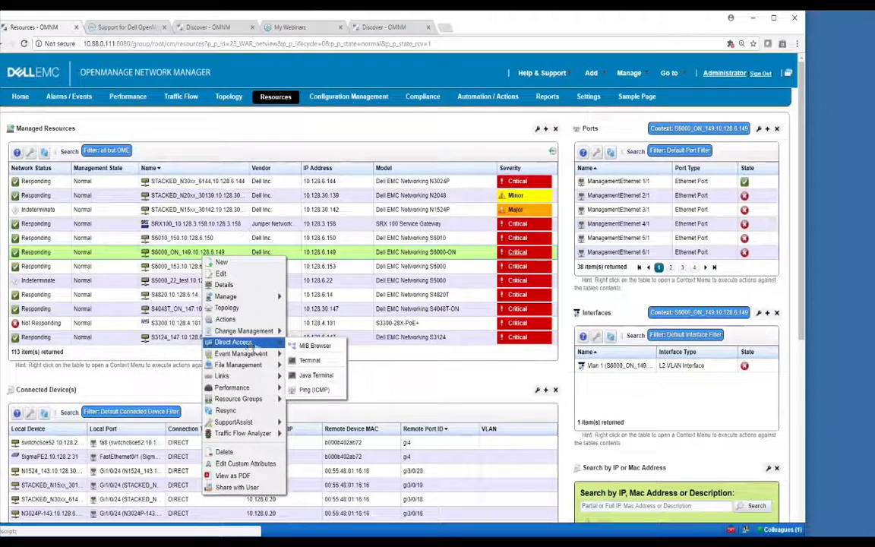
click(309, 360)
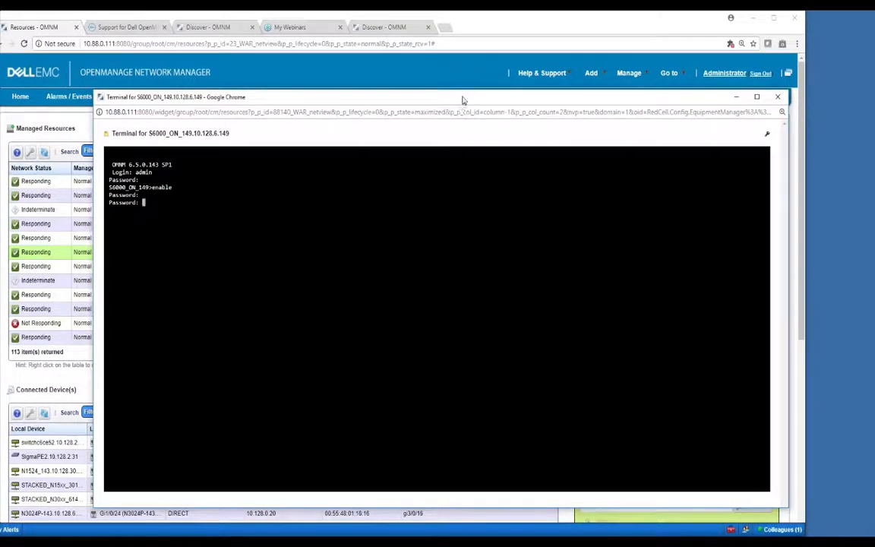
drag(462, 98, 418, 92)
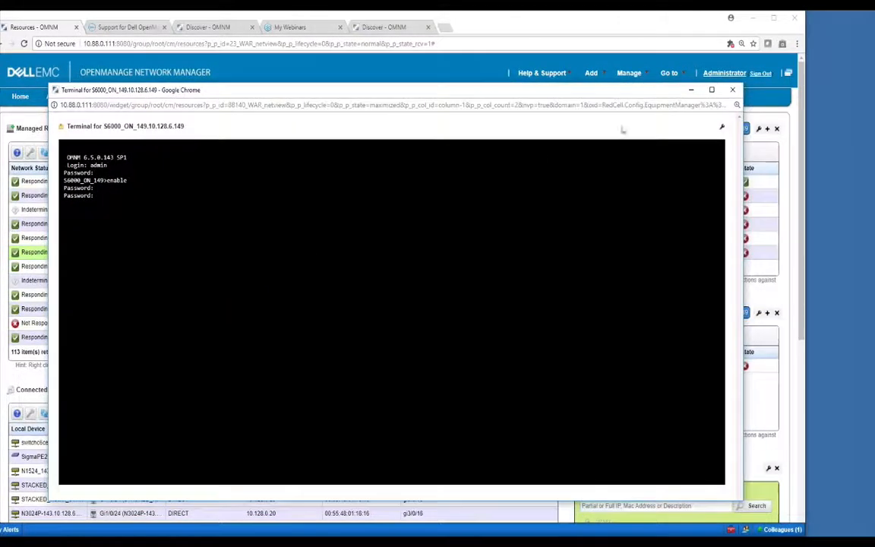
drag(602, 95, 566, 98)
click(591, 82)
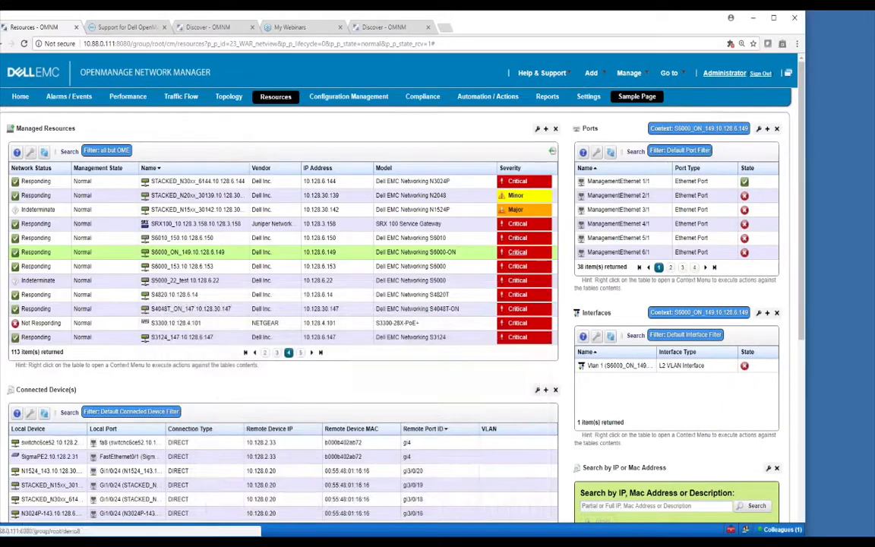
Review the Direct Access and File Management options for S6000_ON_149 and try to view its latest config.
right_click(209, 254)
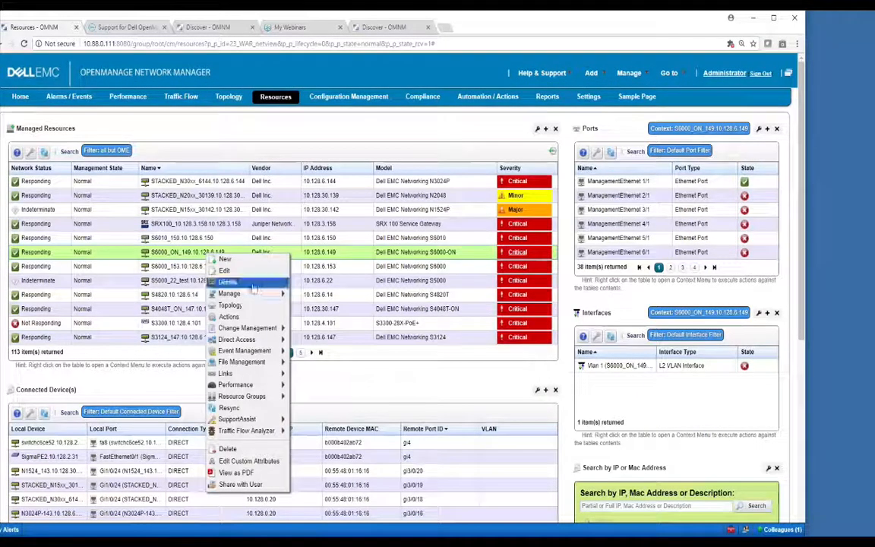
mouse_move(245, 340)
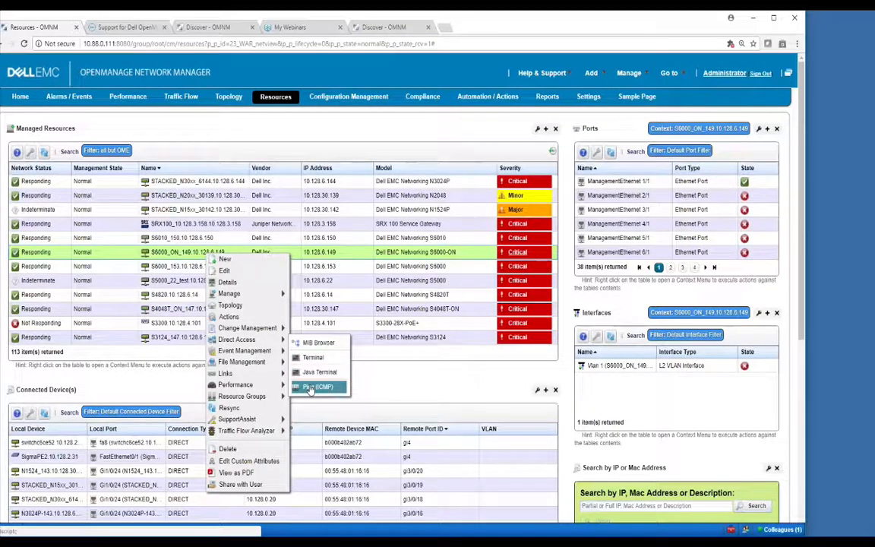
mouse_move(249, 365)
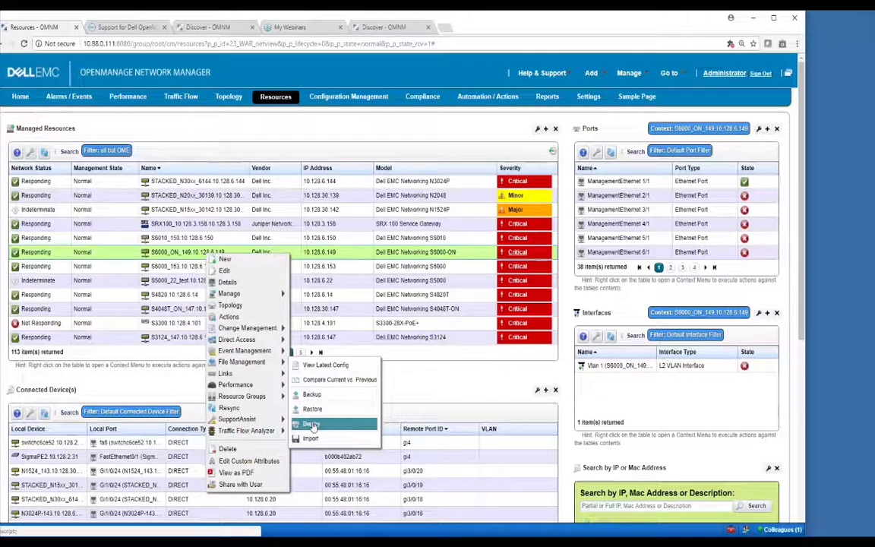
click(321, 364)
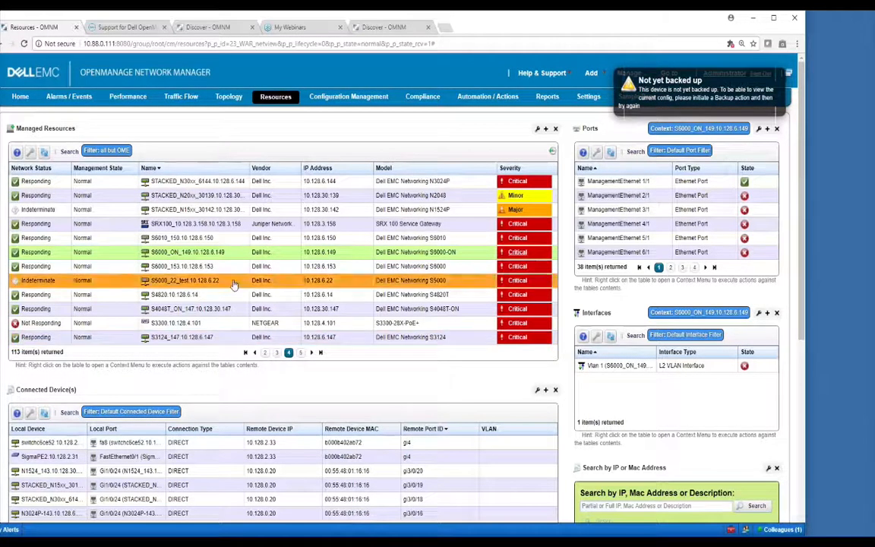
Try to view the latest config of S6000_ON_149 again and review its Links and Performance options.
right_click(204, 253)
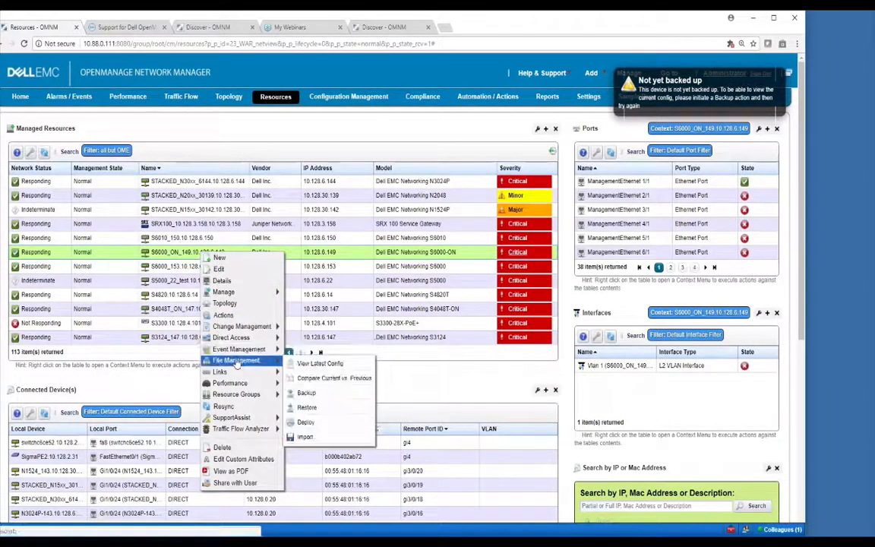
click(320, 363)
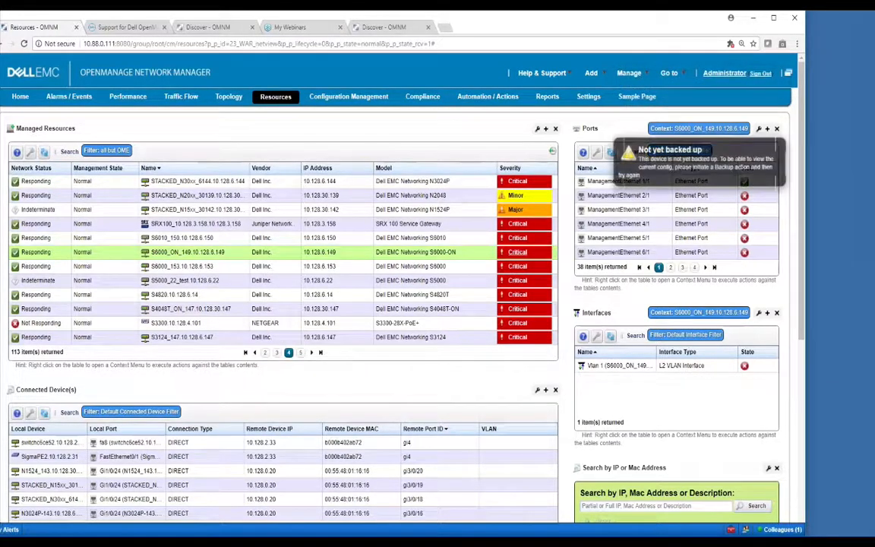
click(187, 254)
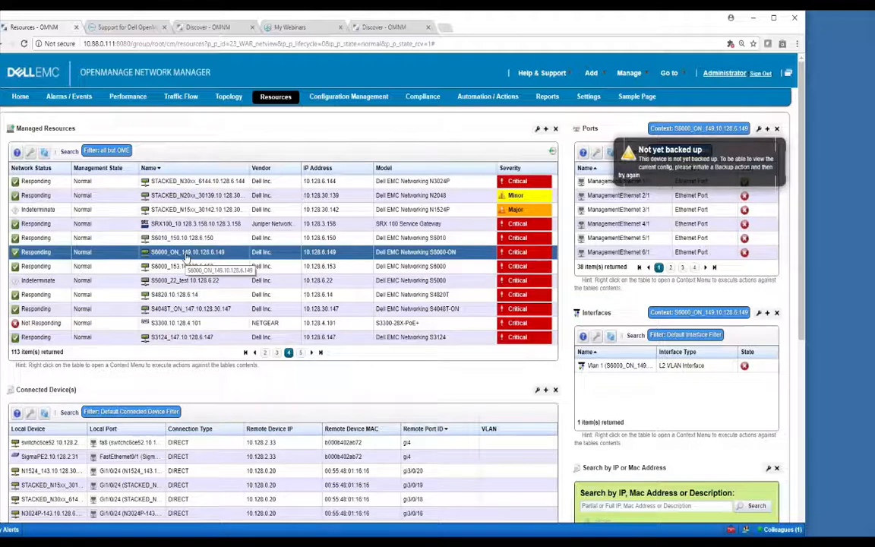
right_click(187, 256)
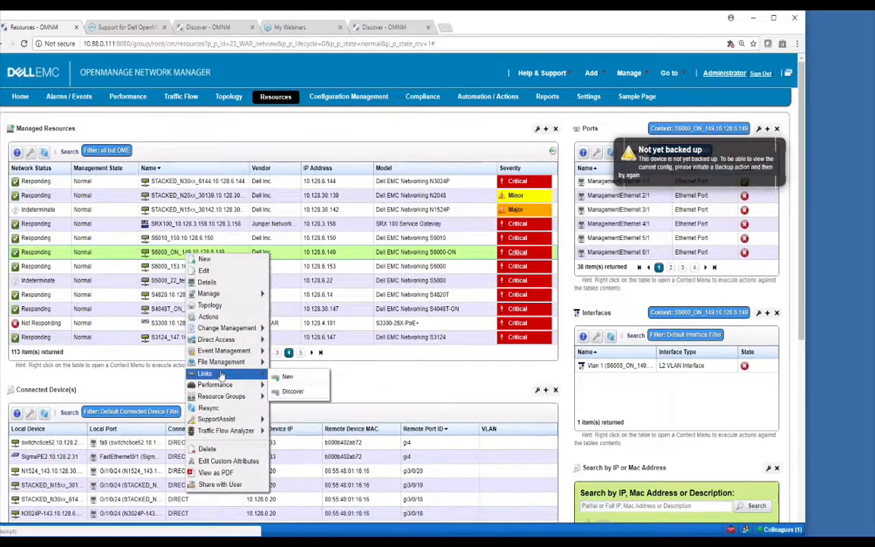
mouse_move(222, 387)
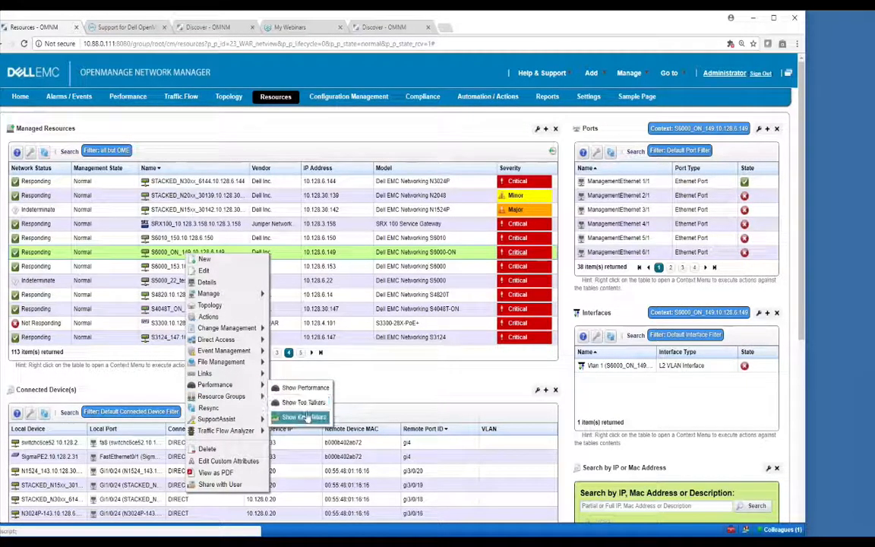
click(261, 405)
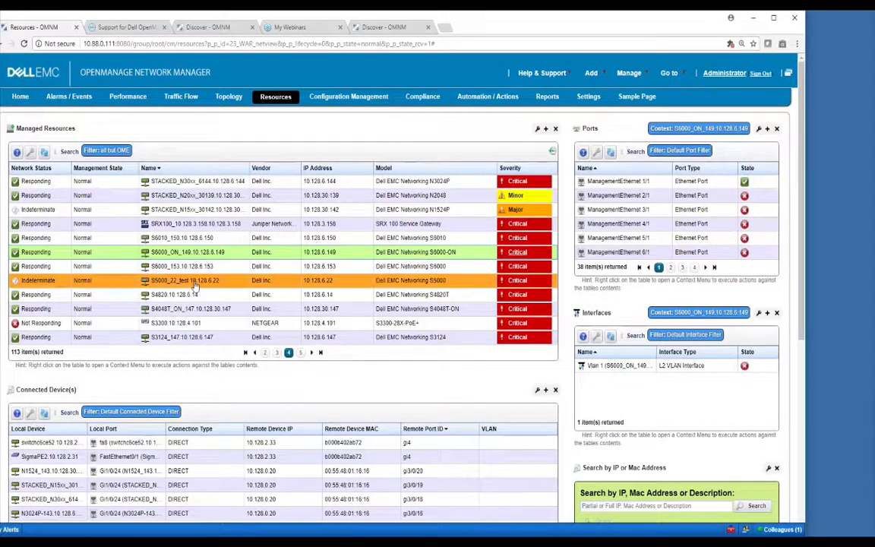
Review the Resource Groups options for adding S6000_ON_149 to a group.
right_click(191, 253)
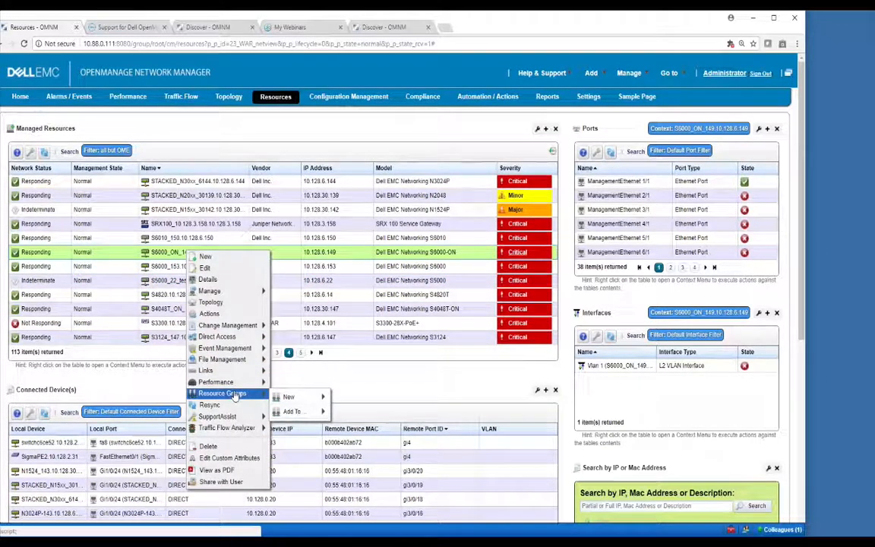
mouse_move(298, 413)
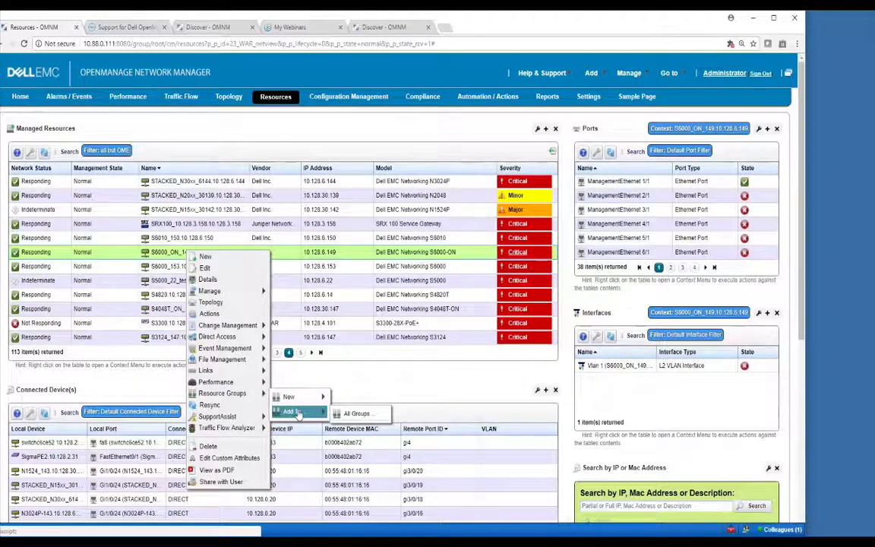
click(183, 278)
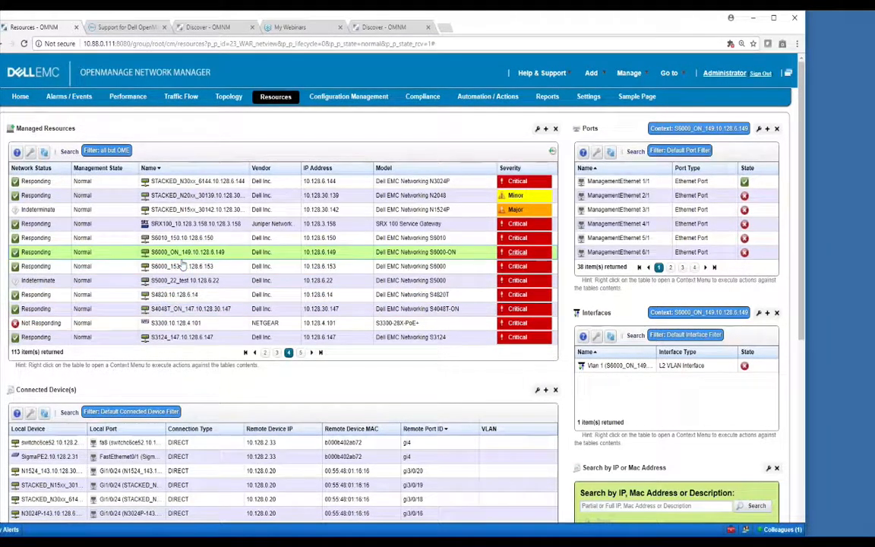
Select the four resources from S6000_ON_149 through S4820 and review their shared Resource Groups, Resync and SupportAssist options.
shift+click(185, 284)
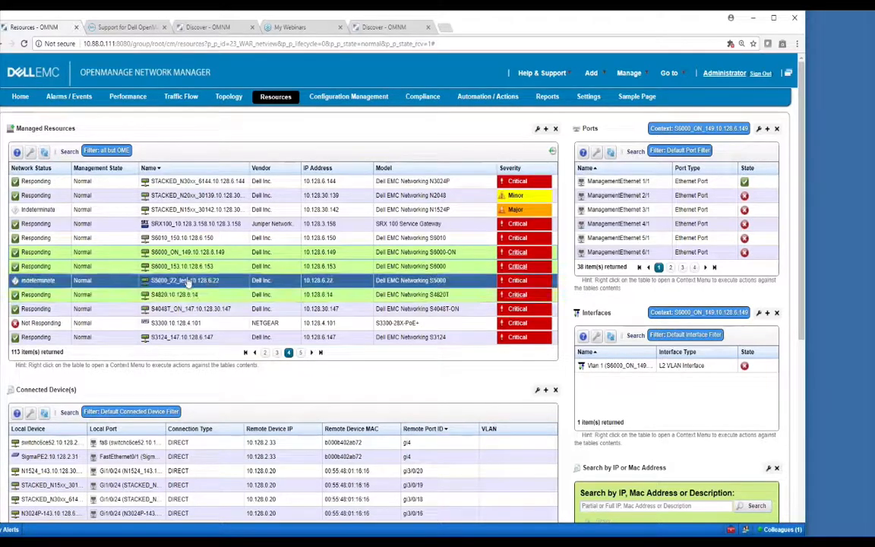
right_click(189, 279)
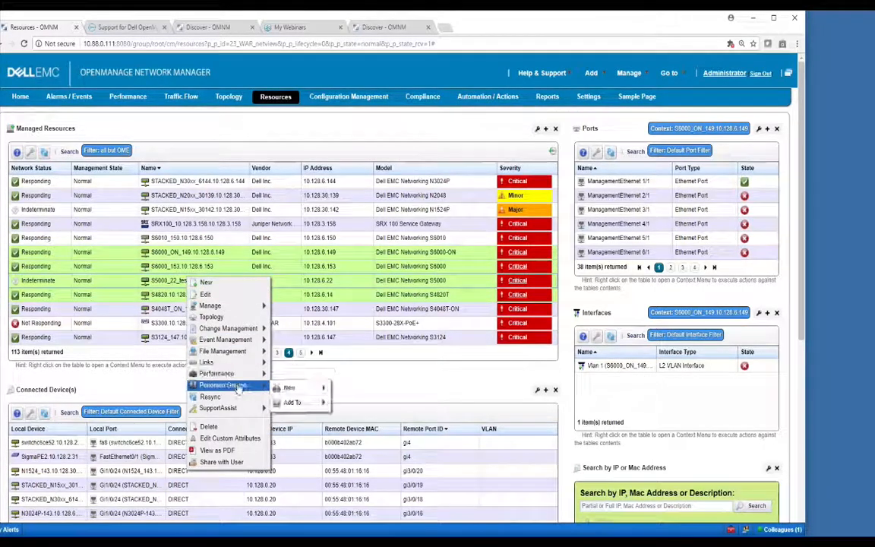
mouse_move(285, 391)
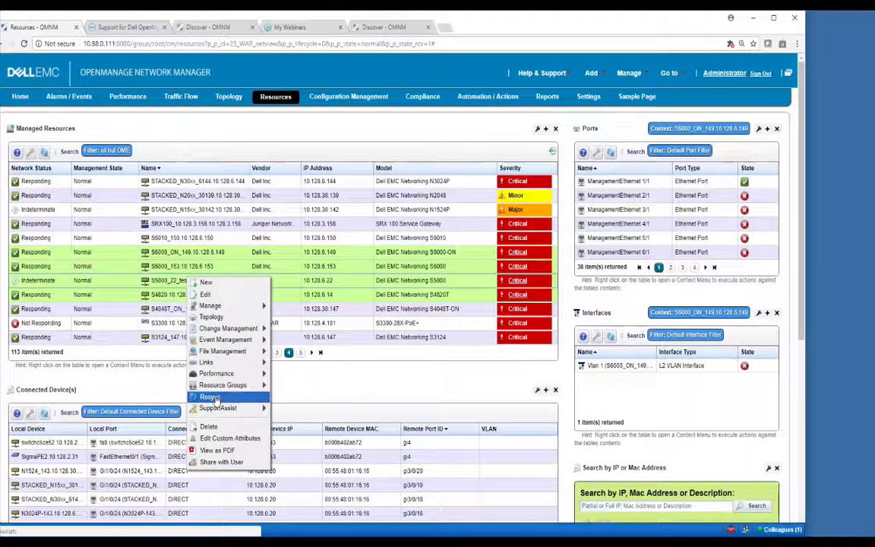
mouse_move(218, 411)
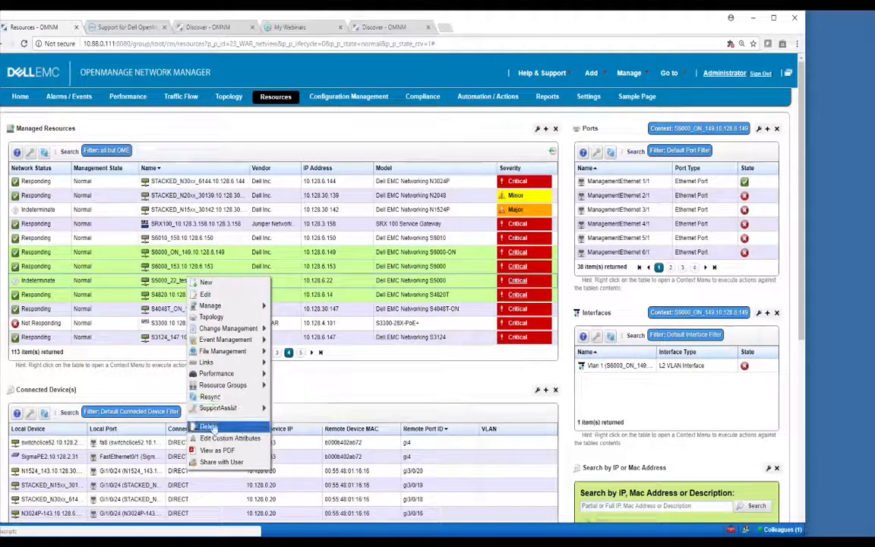
Share the S6000_ON_149 asset with an online user, including the message "hey look at this".
click(230, 464)
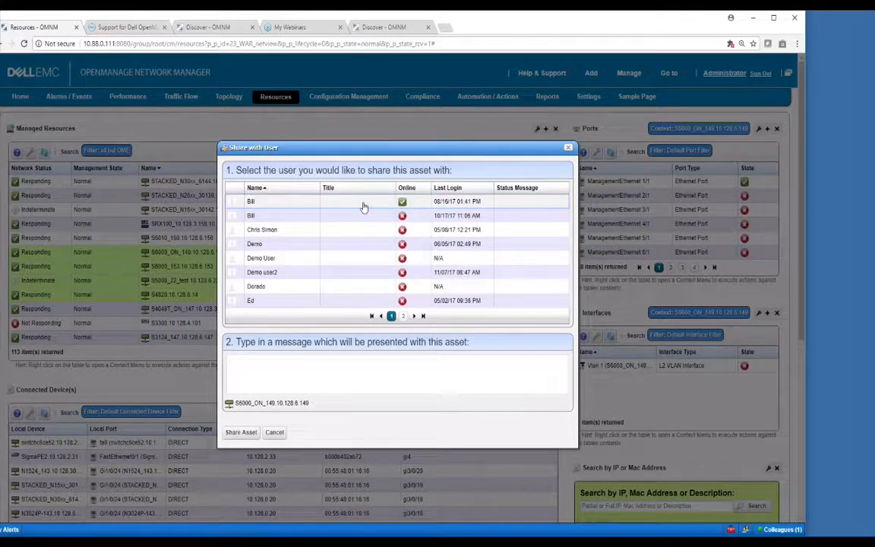
click(256, 356)
text(h)
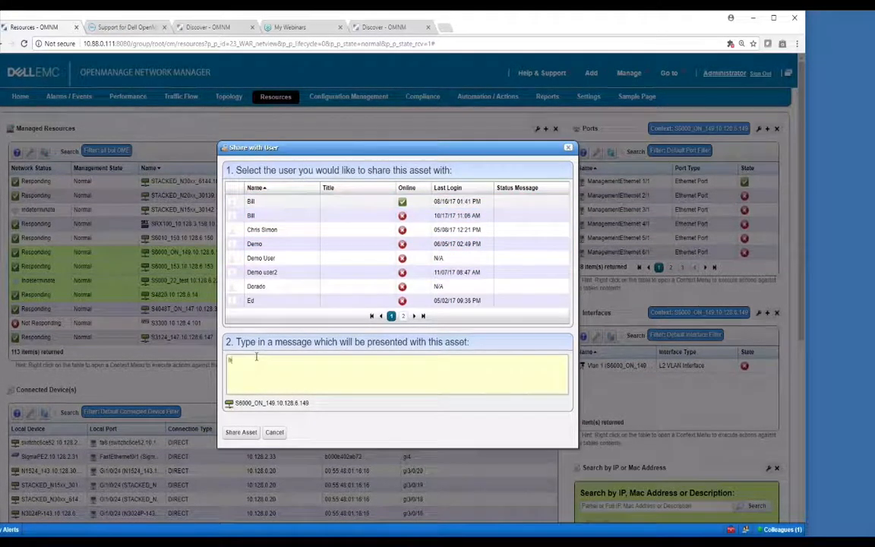
text(ey look at this)
key(Left)
key(Left)
key(Left)
key(Left)
key(BackSpace)
key(BackSpace)
text(ey)
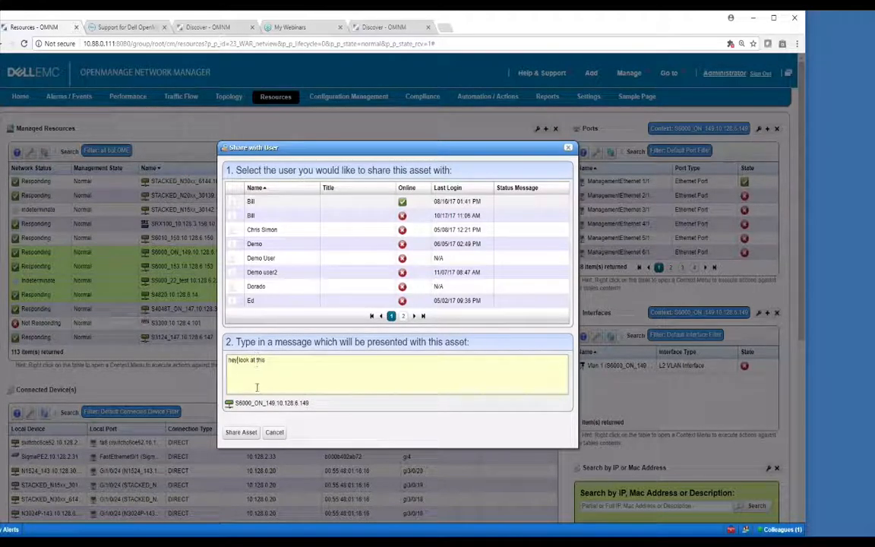
click(240, 432)
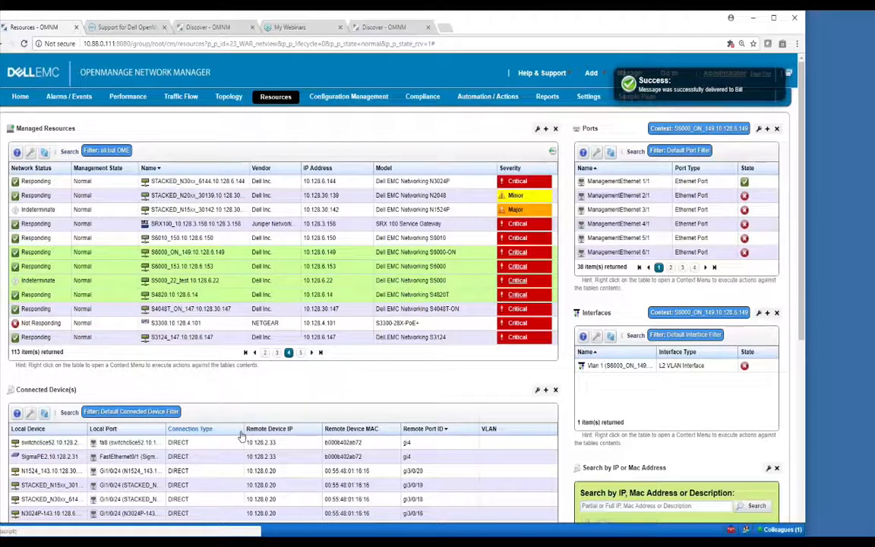
Check the options available for the selected resources again and select only STACKED_N20xx_30139.
right_click(207, 338)
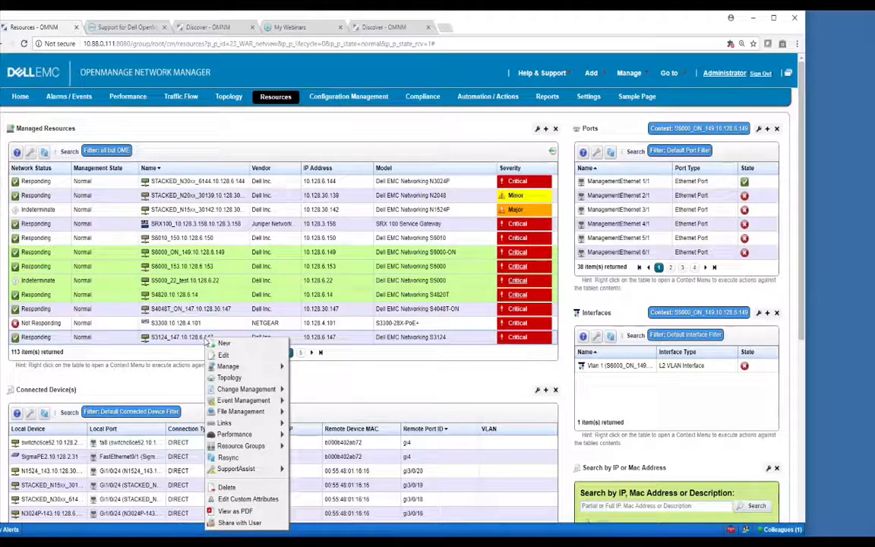
click(205, 340)
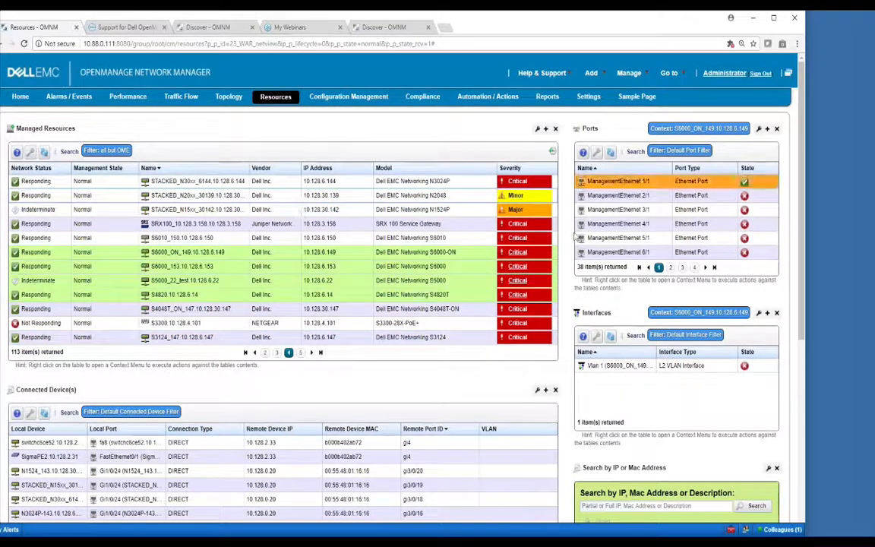
click(196, 195)
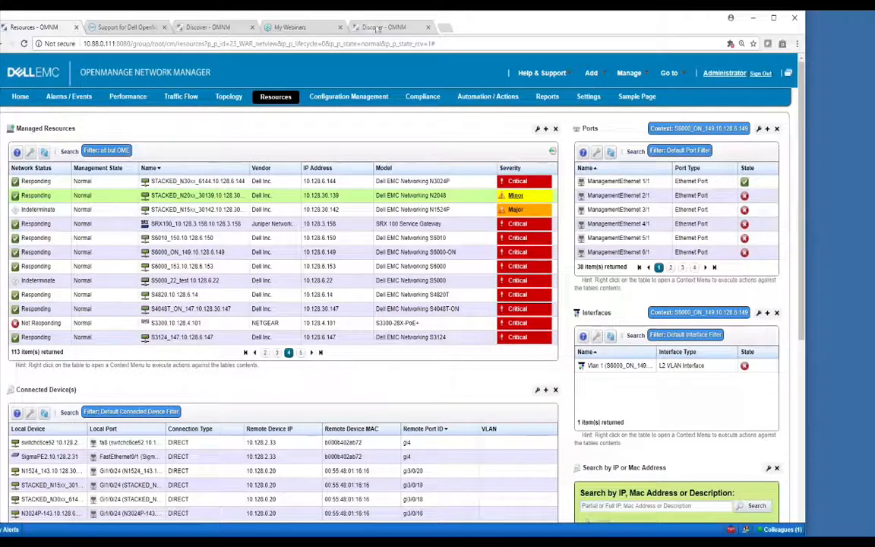
Switch to the OpenManage Network Manager session at 192.168.54.70 and select S6010_150 to show its ports and interfaces.
click(378, 28)
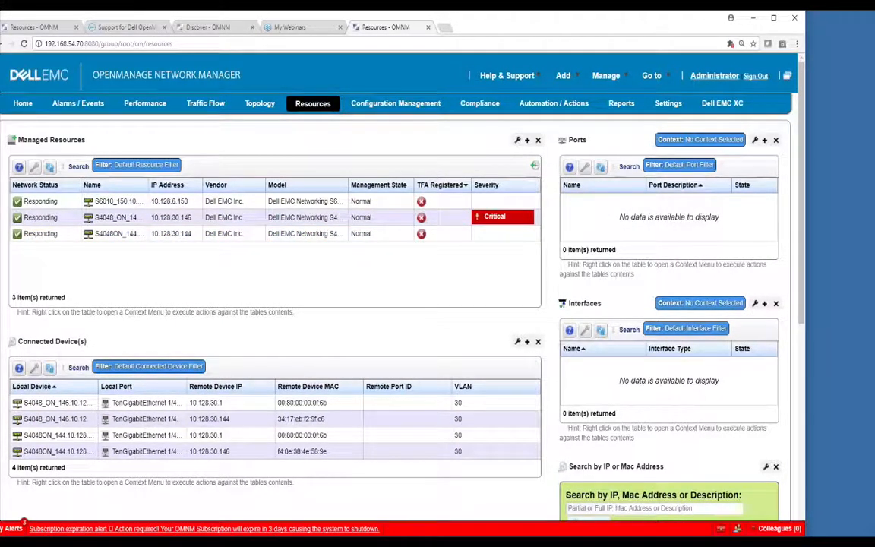
click(186, 200)
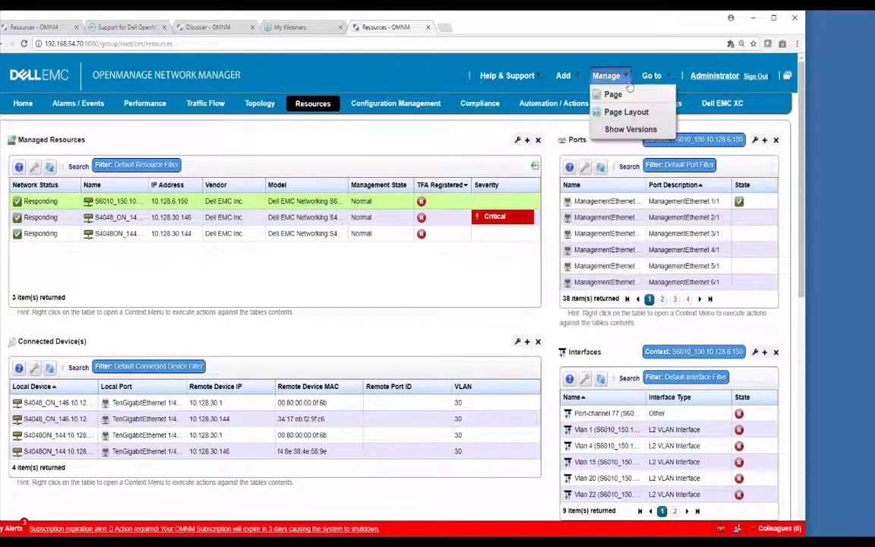
mouse_move(652, 75)
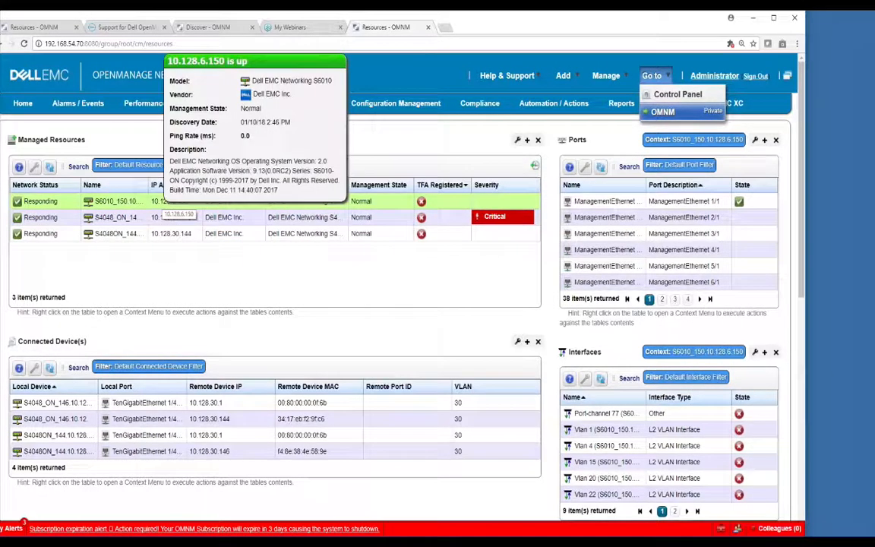
Review the Context Mode choices in the Ports settings, keep Listen for Context, and close without applying.
click(585, 171)
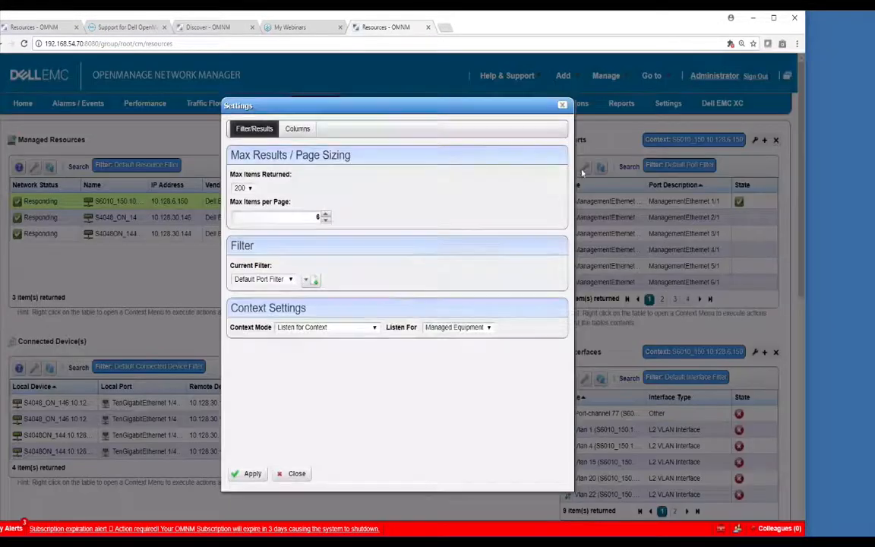
click(342, 329)
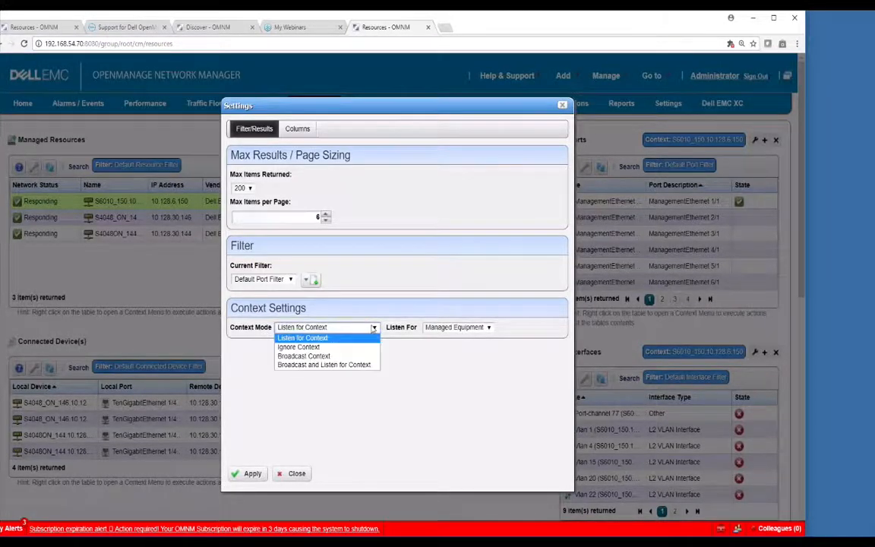
click(353, 335)
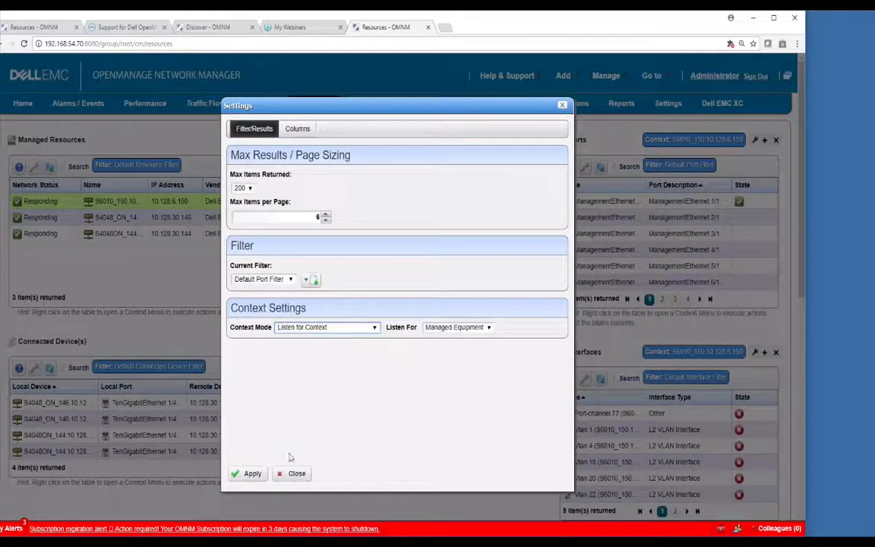
click(293, 473)
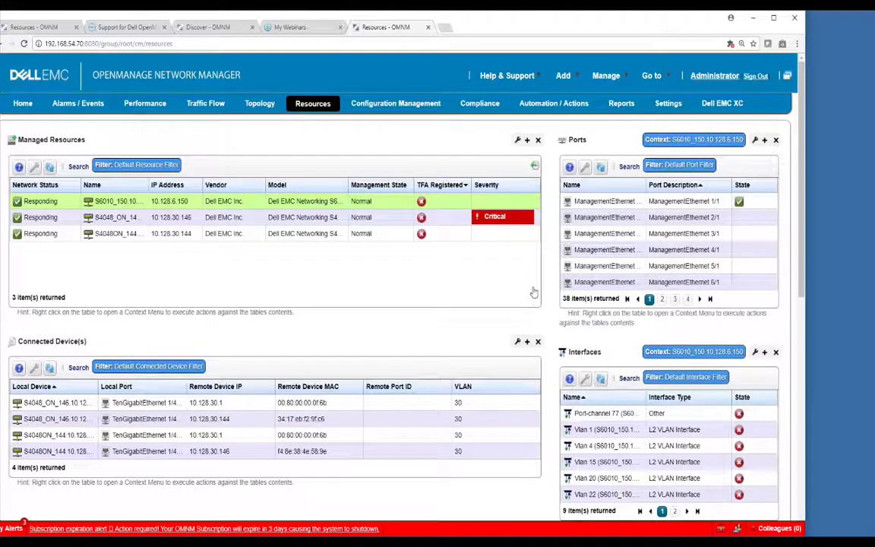
Review the Event Management, Performance and Traffic Flow Analyzer options for the ManagementEthernet 1/1 port of S6010_150.
right_click(605, 201)
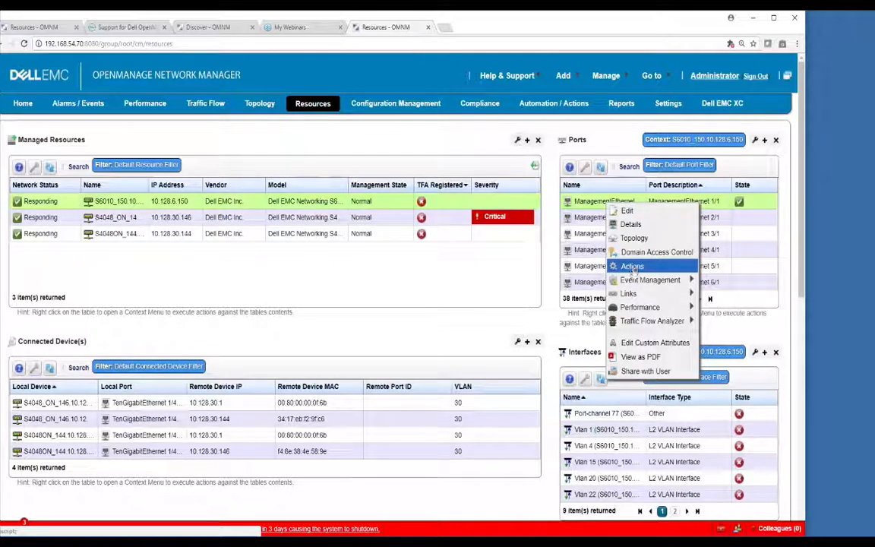
mouse_move(634, 281)
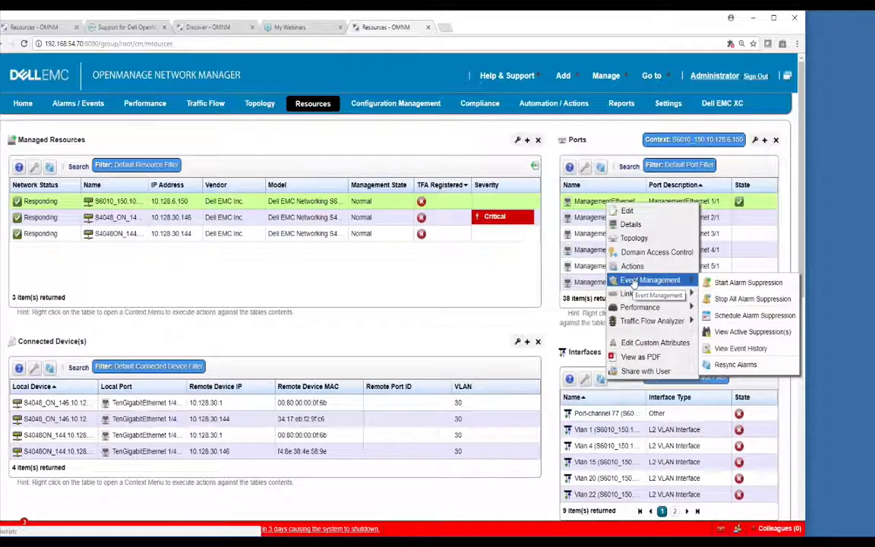
mouse_move(655, 298)
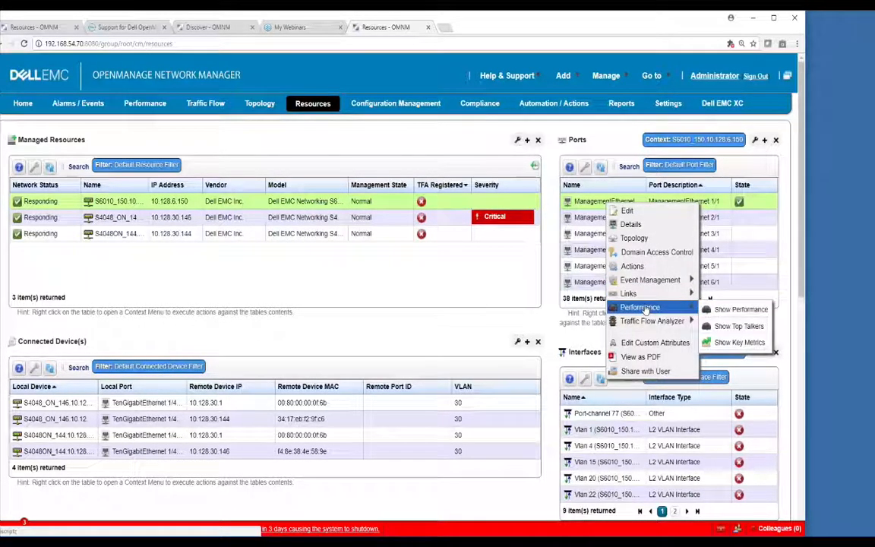
mouse_move(645, 325)
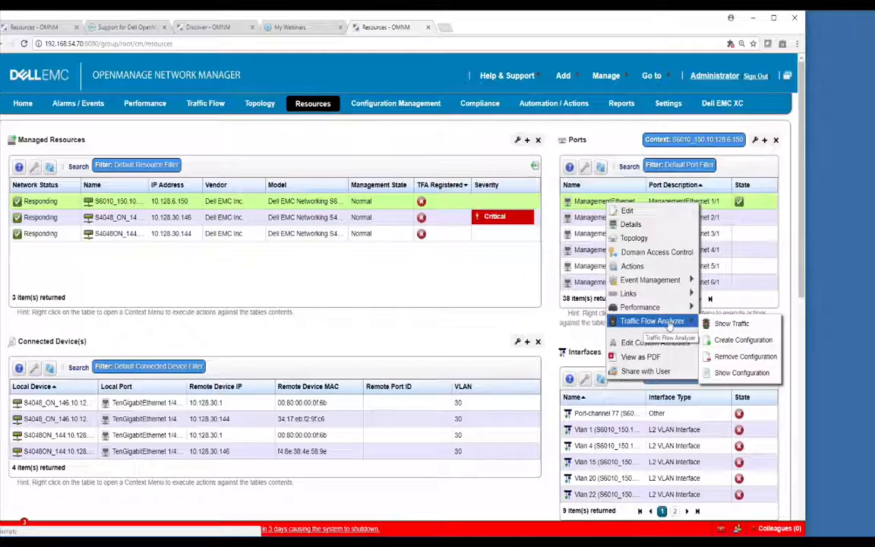
click(615, 415)
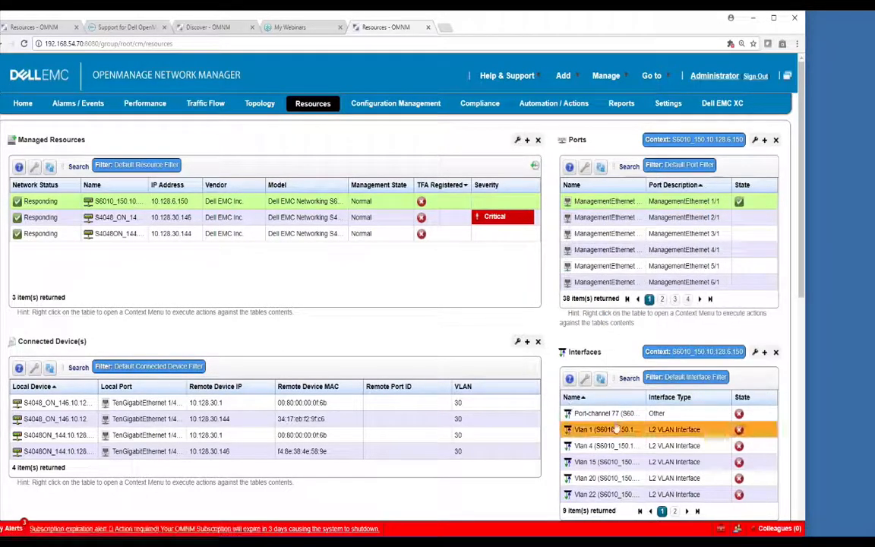
Check the options for the Port-channel 77 interface and open the search for Connected Devices.
right_click(616, 415)
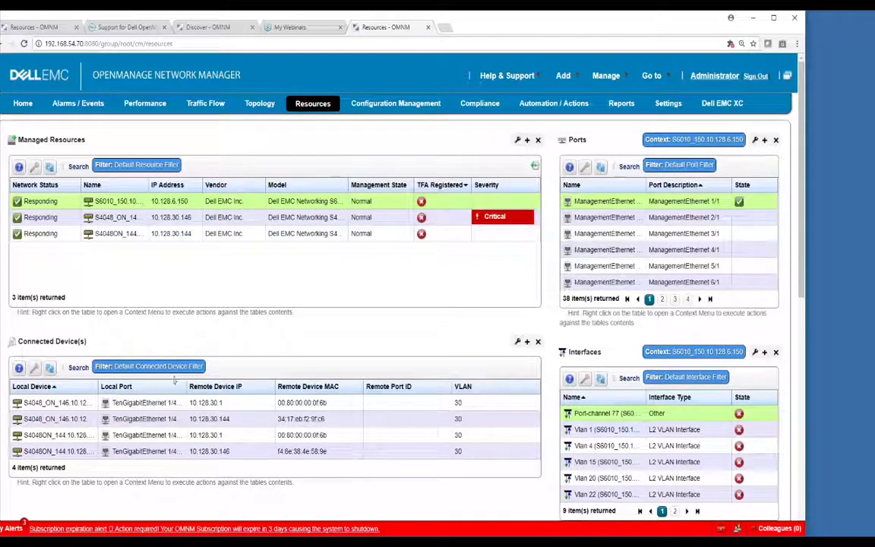
click(78, 367)
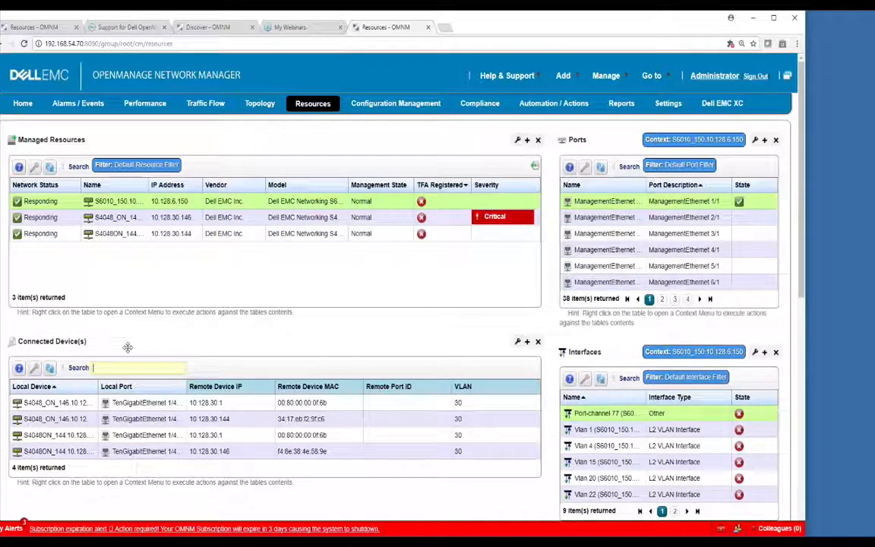
mouse_move(346, 541)
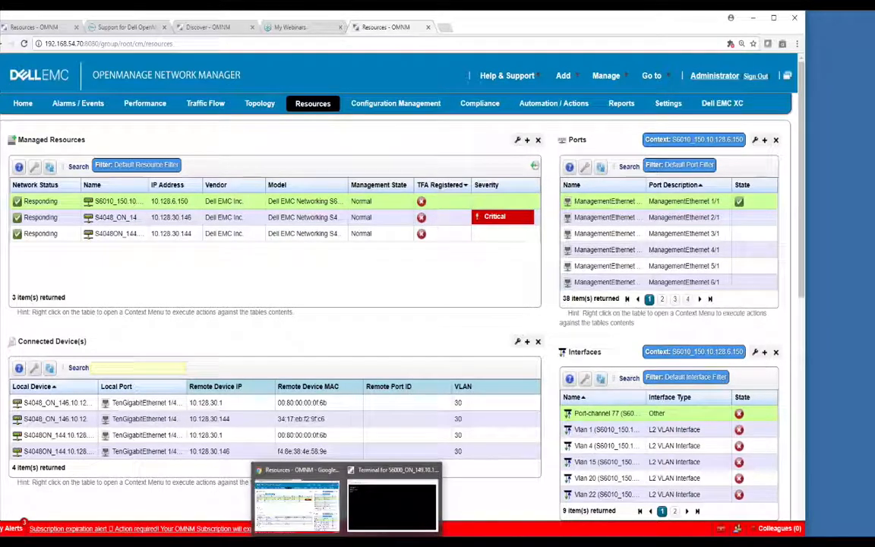